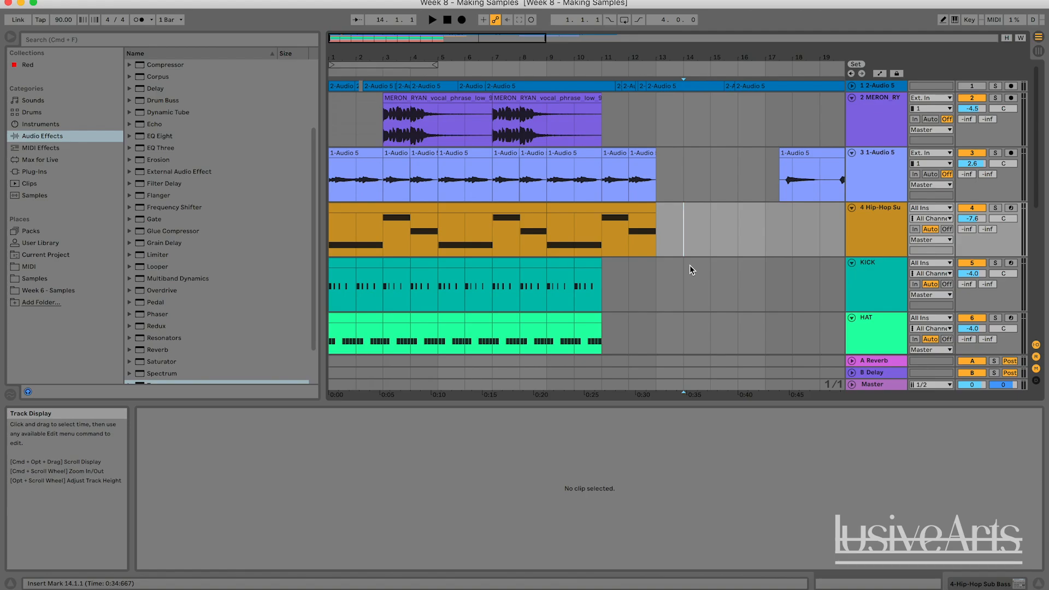
- Look over the arrangement's tracks, from the vocal and bass clips down to the percussion and SHAKER tracks
{"action": "scroll", "coordinate": [536, 241], "scroll_direction": "down", "scroll_amount": 10}
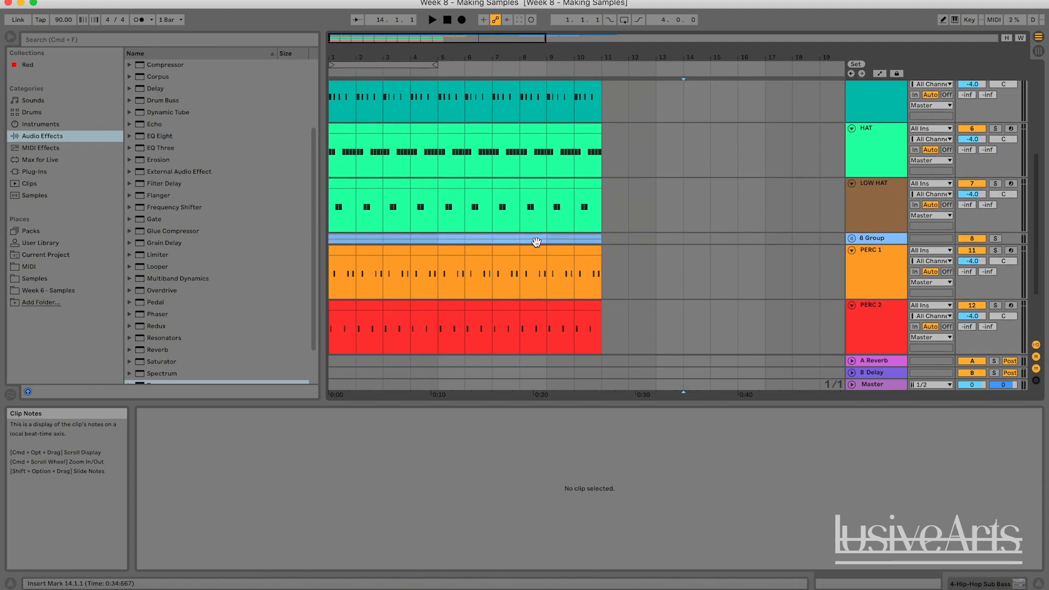
{"action": "scroll", "coordinate": [536, 241], "scroll_direction": "up", "scroll_amount": 10}
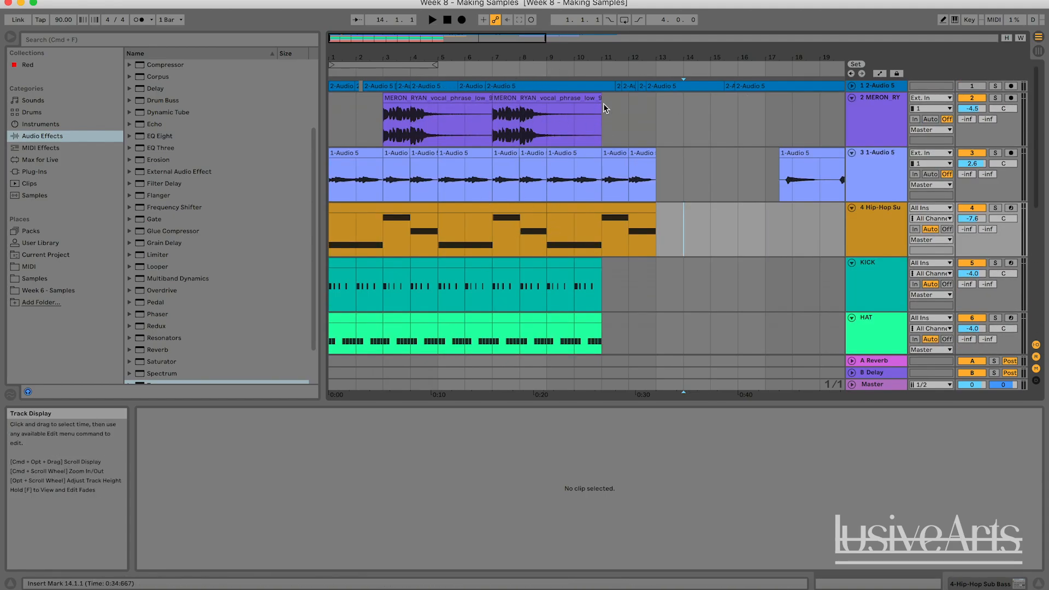
{"action": "scroll", "coordinate": [560, 203], "scroll_direction": "down", "scroll_amount": 5}
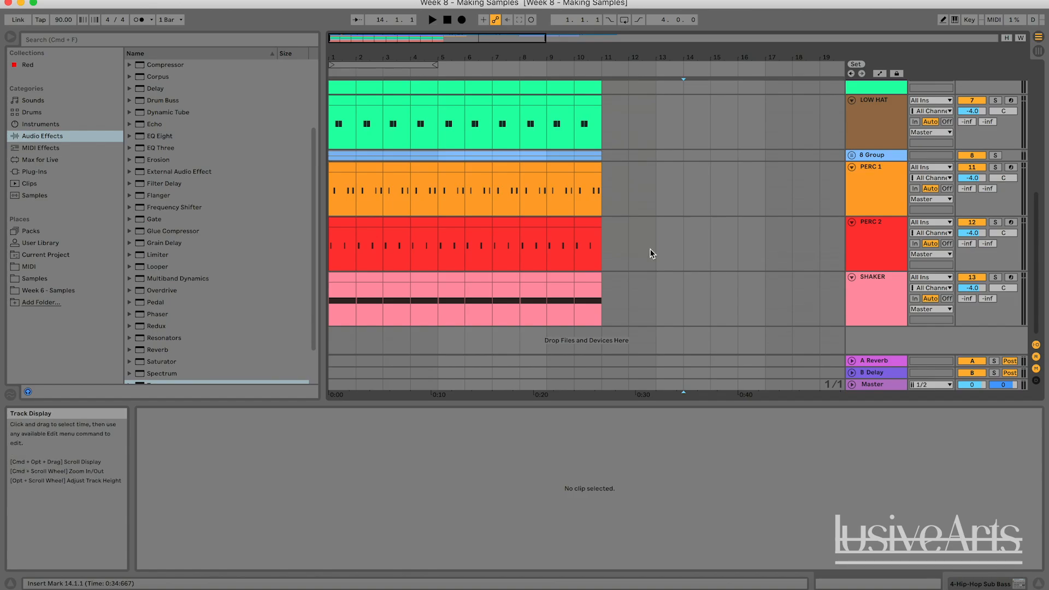
{"action": "scroll", "coordinate": [650, 248], "scroll_direction": "up", "scroll_amount": 2}
{"action": "scroll", "coordinate": [650, 248], "scroll_direction": "up", "scroll_amount": 5}
{"action": "scroll", "coordinate": [650, 248], "scroll_direction": "down", "scroll_amount": 8}
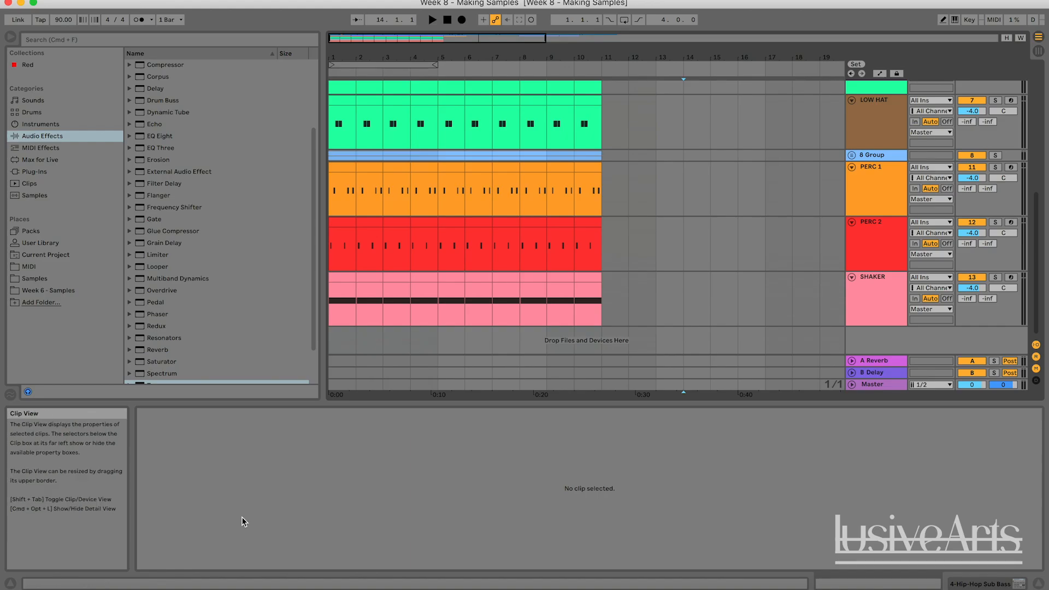
- Switch to the web browser and look through the Dynamic Microphones listing on the Store DJ site
{"action": "left_click", "coordinate": [111, 588]}
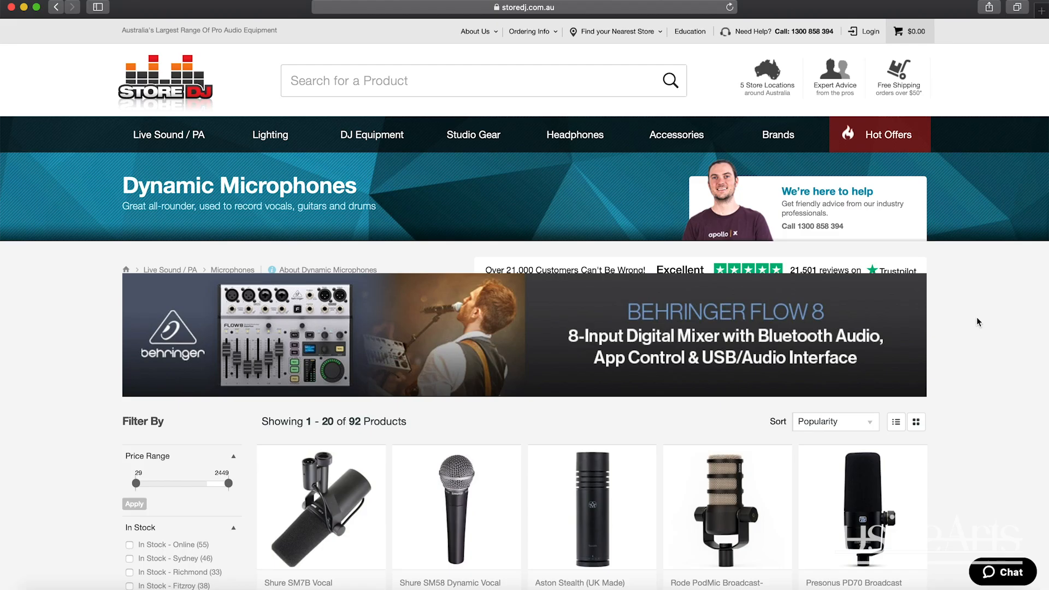
{"action": "scroll", "coordinate": [977, 320], "scroll_direction": "down", "scroll_amount": 1}
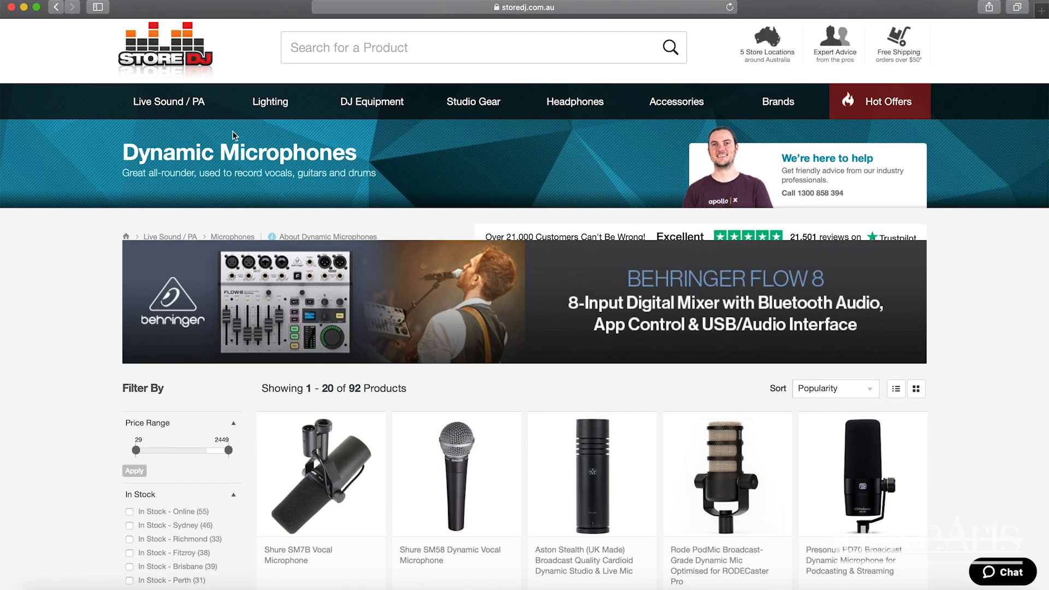
{"action": "scroll", "coordinate": [967, 350], "scroll_direction": "down", "scroll_amount": 5}
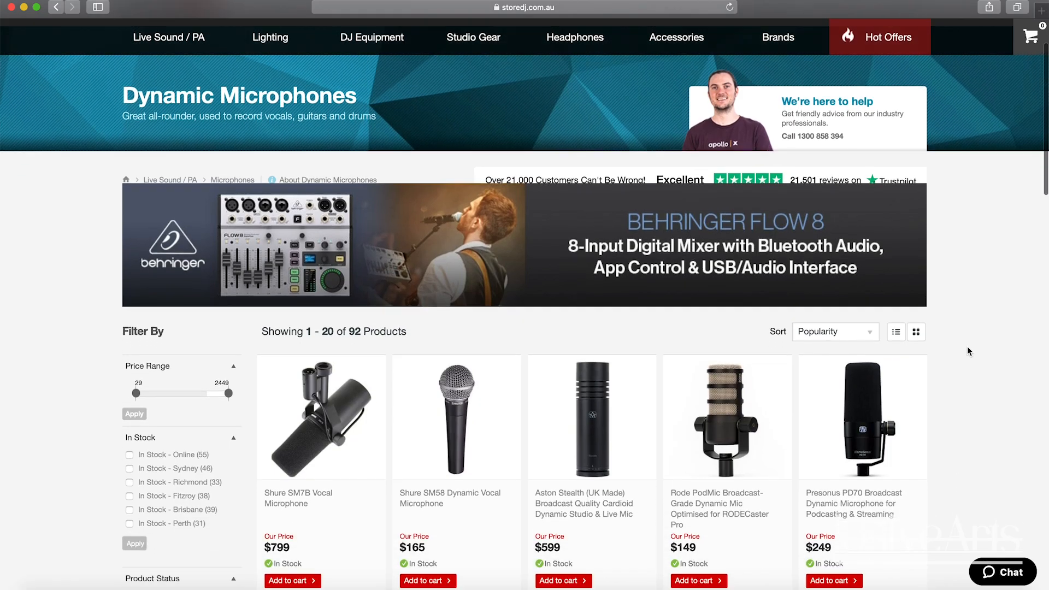
{"action": "scroll", "coordinate": [967, 351], "scroll_direction": "down", "scroll_amount": 2}
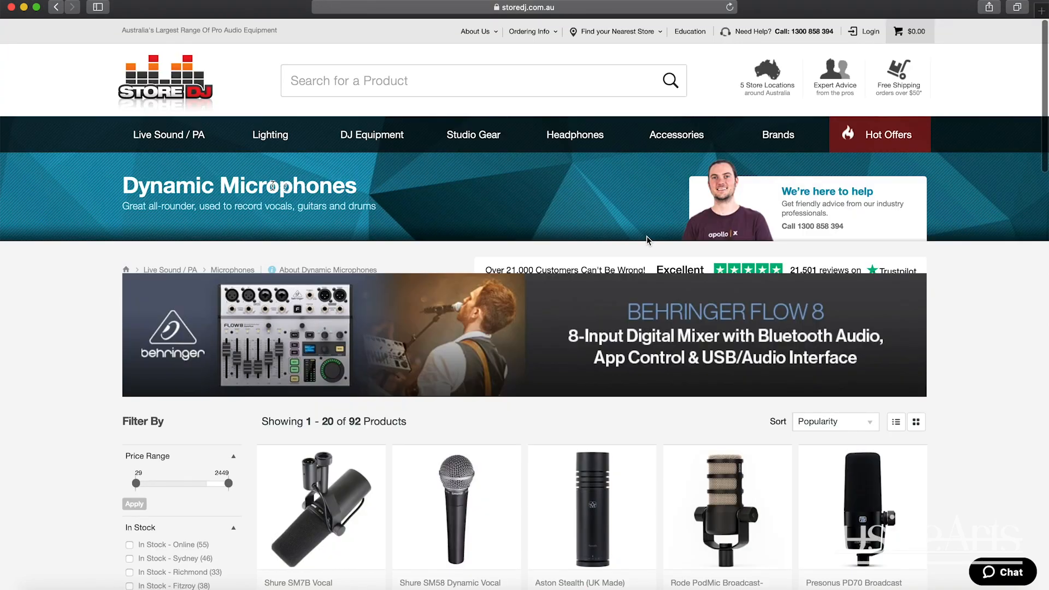
{"action": "scroll", "coordinate": [1001, 288], "scroll_direction": "down", "scroll_amount": 10}
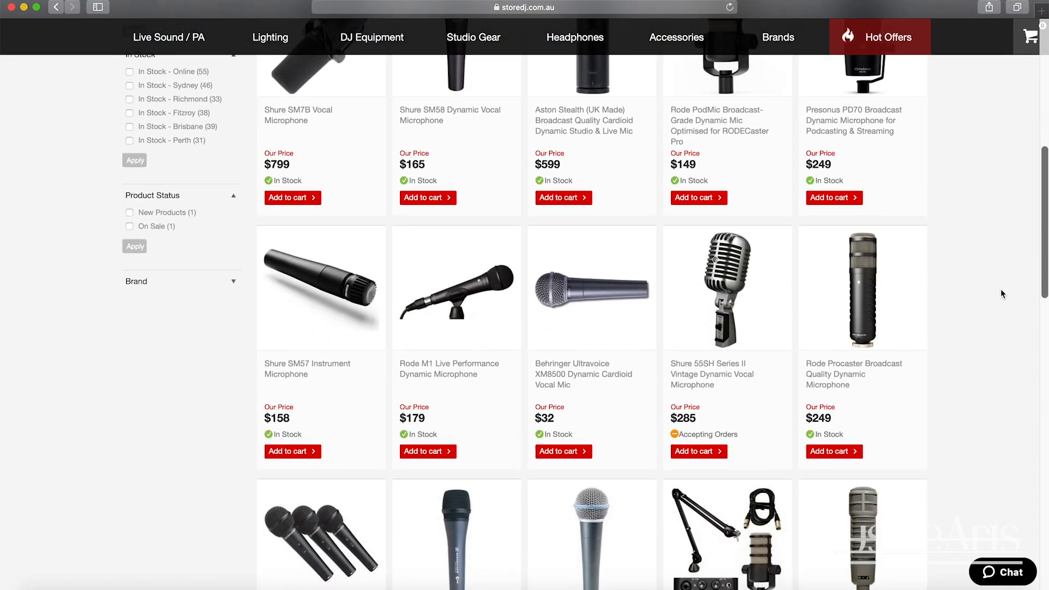
{"action": "scroll", "coordinate": [1002, 294], "scroll_direction": "down", "scroll_amount": 6}
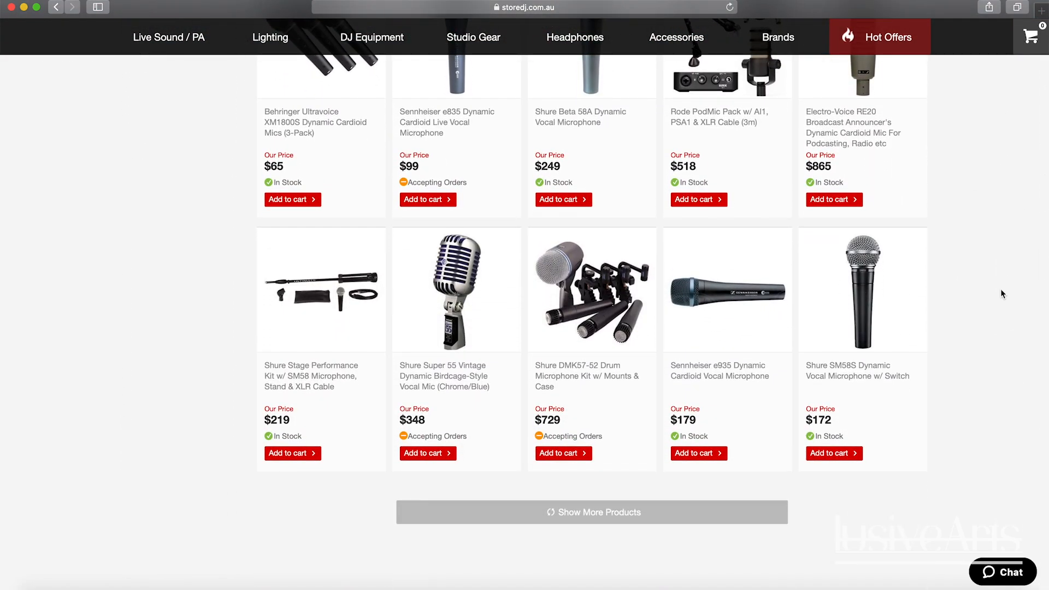
- Load more products in the Dynamic Microphones listing and look through the additional models
{"action": "left_click", "coordinate": [628, 519]}
{"action": "scroll", "coordinate": [968, 409], "scroll_direction": "down", "scroll_amount": 8}
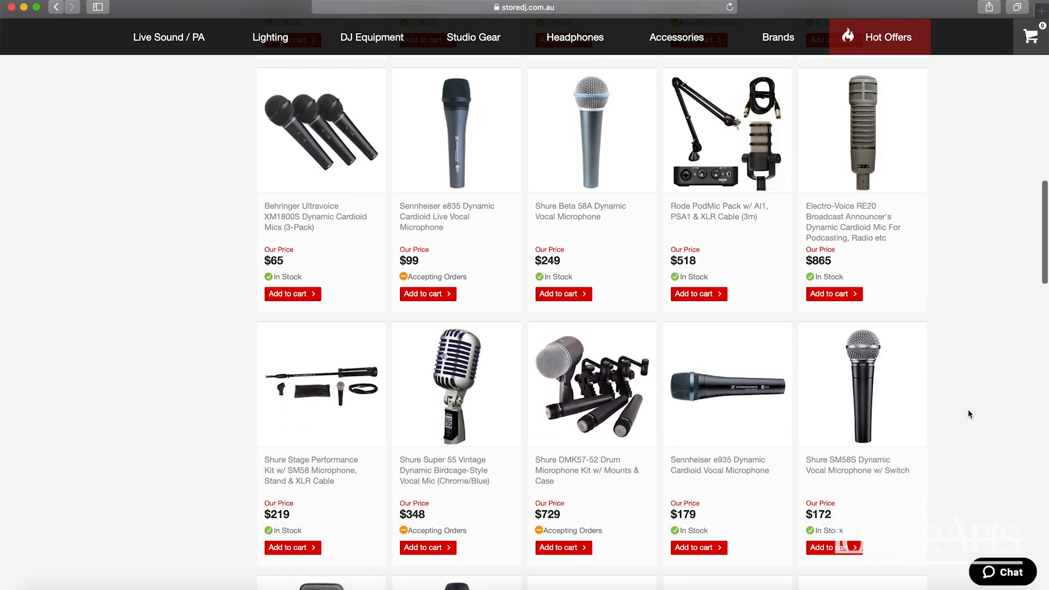
{"action": "scroll", "coordinate": [968, 411], "scroll_direction": "down", "scroll_amount": 8}
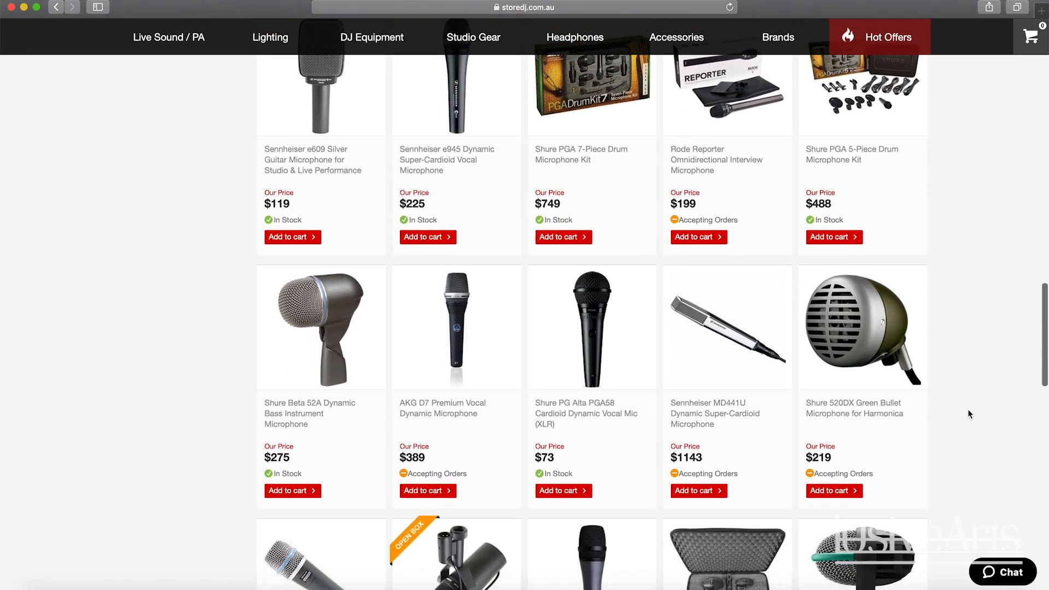
{"action": "scroll", "coordinate": [968, 411], "scroll_direction": "up", "scroll_amount": 5}
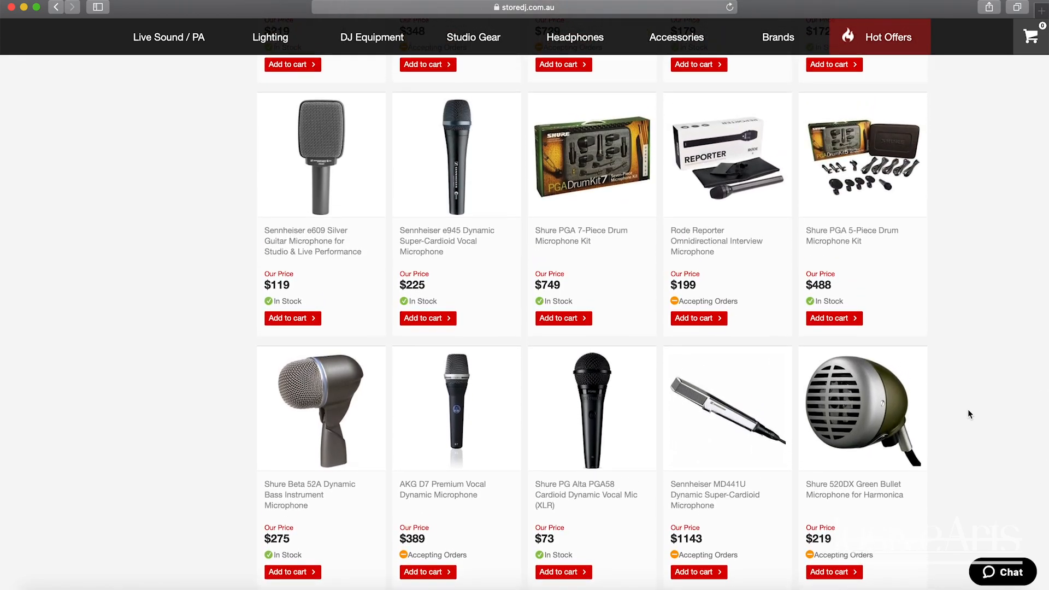
{"action": "scroll", "coordinate": [958, 298], "scroll_direction": "up", "scroll_amount": 8}
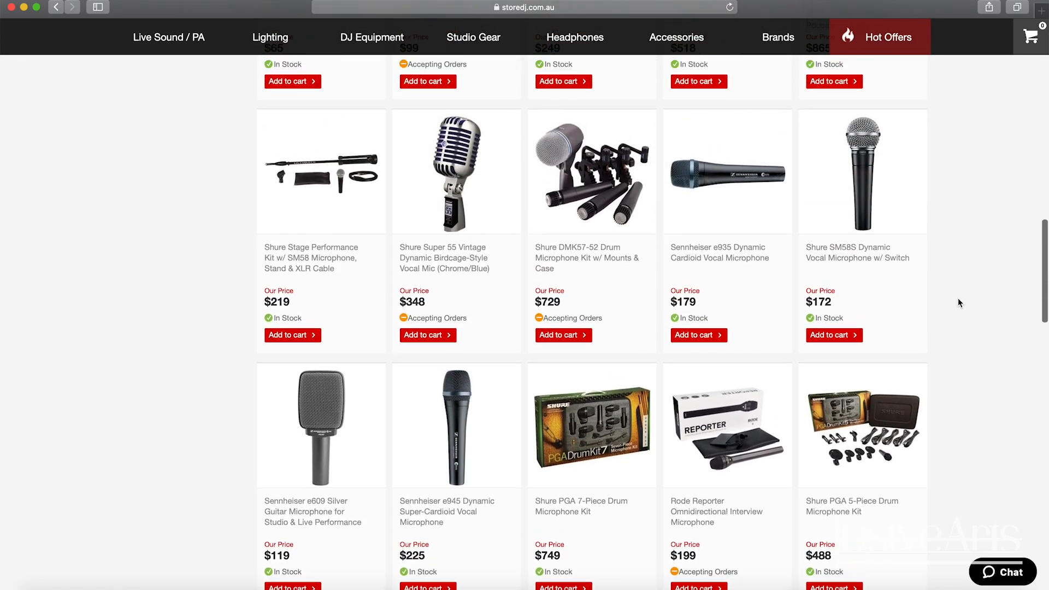
{"action": "scroll", "coordinate": [958, 297], "scroll_direction": "up", "scroll_amount": 15}
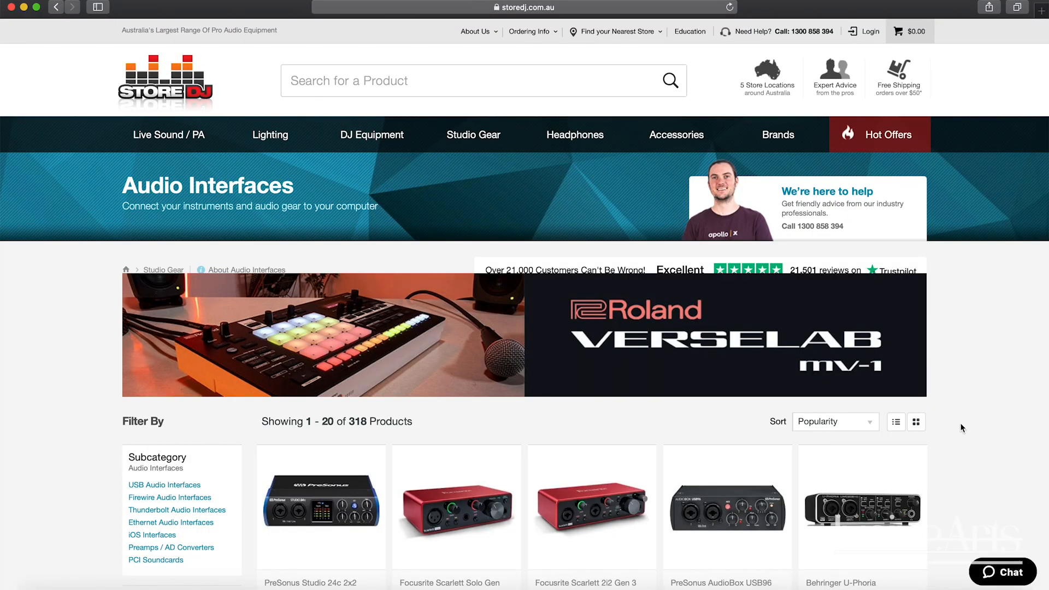
- Open the product page of the Focusrite Scarlett Solo Gen 3 from the Audio Interfaces listing
{"action": "scroll", "coordinate": [960, 394], "scroll_direction": "down", "scroll_amount": 2}
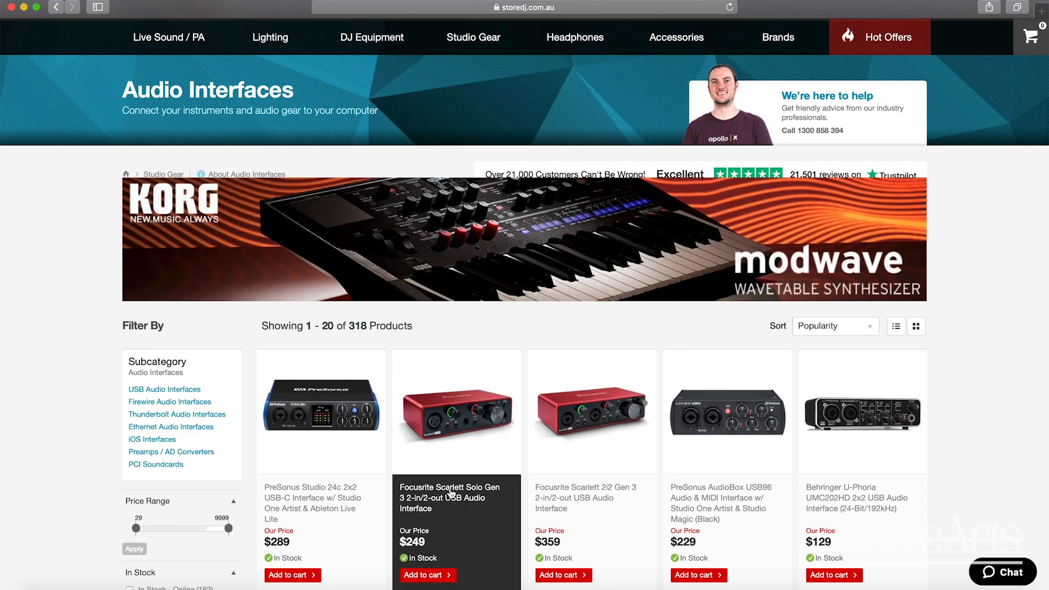
{"action": "left_click", "coordinate": [470, 492]}
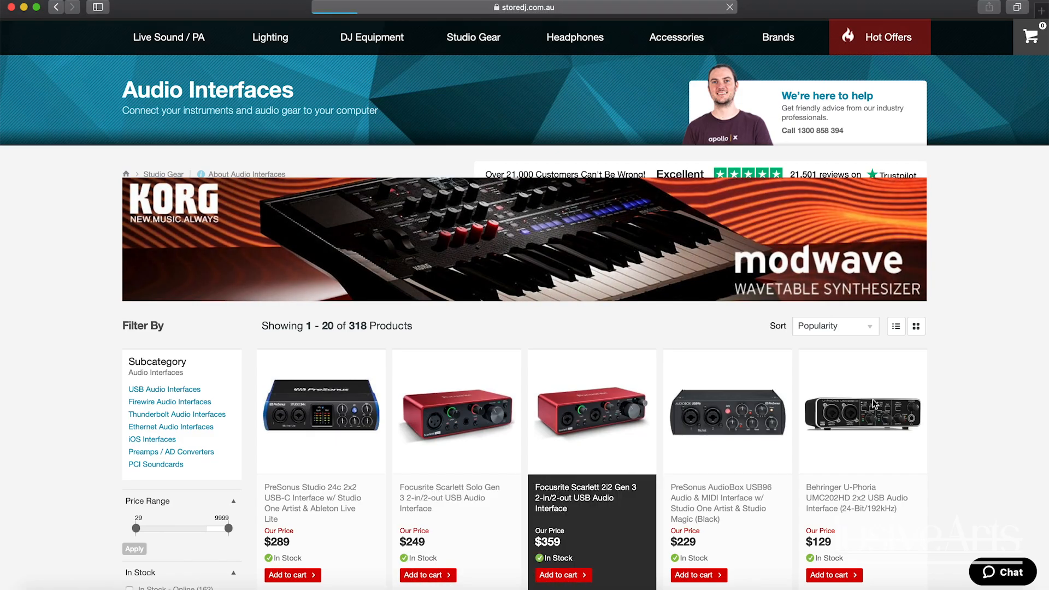
{"action": "scroll", "coordinate": [641, 346], "scroll_direction": "down", "scroll_amount": 2}
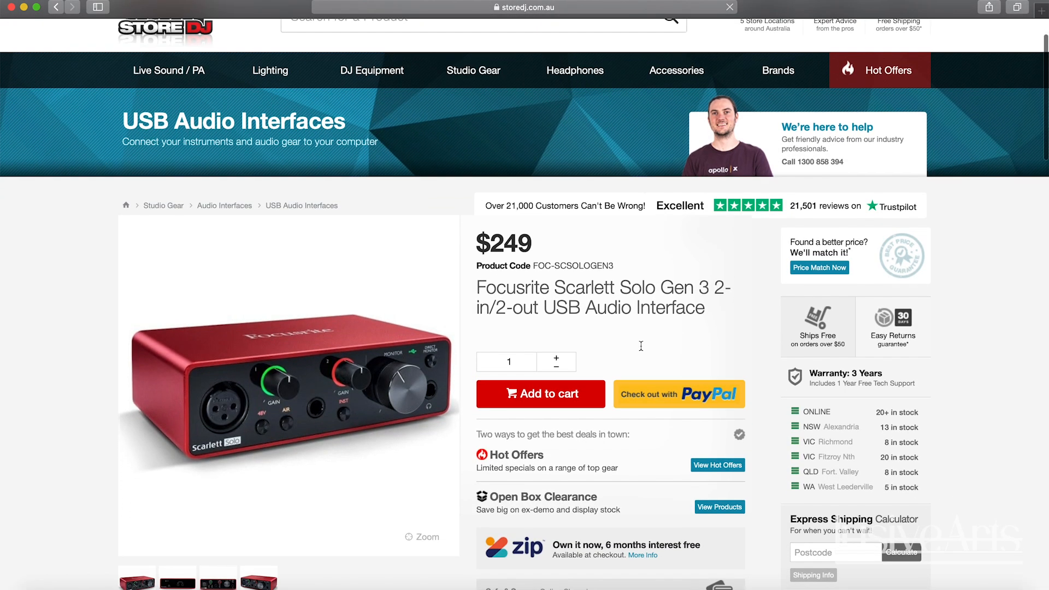
{"action": "scroll", "coordinate": [641, 346], "scroll_direction": "down", "scroll_amount": 2}
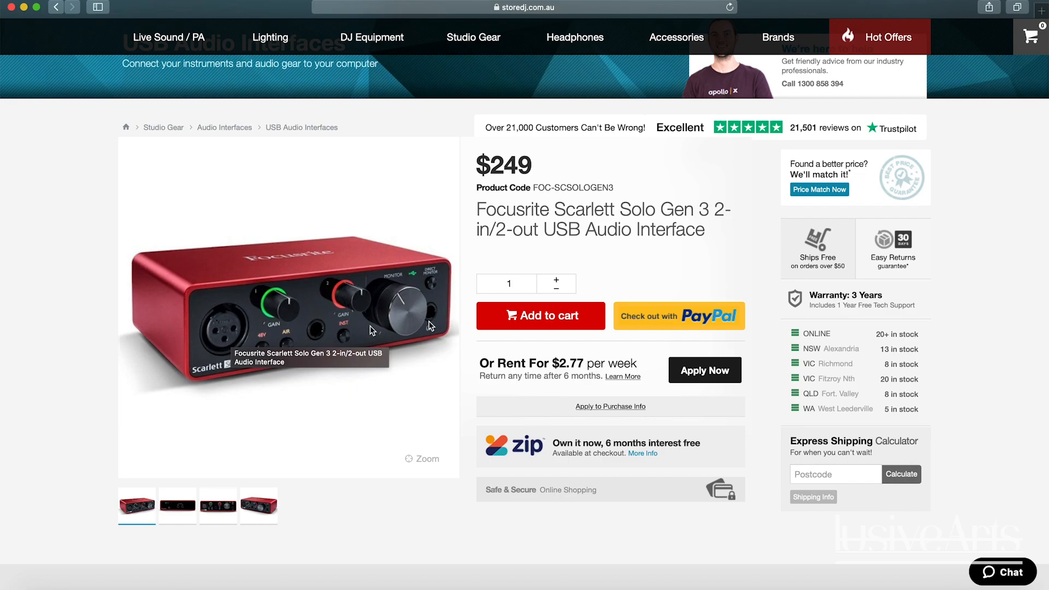
- Go through the Scarlett Solo's product photos and display the one of its rear panel
{"action": "scroll", "coordinate": [195, 513], "scroll_direction": "down", "scroll_amount": 1}
{"action": "right_click", "coordinate": [194, 510]}
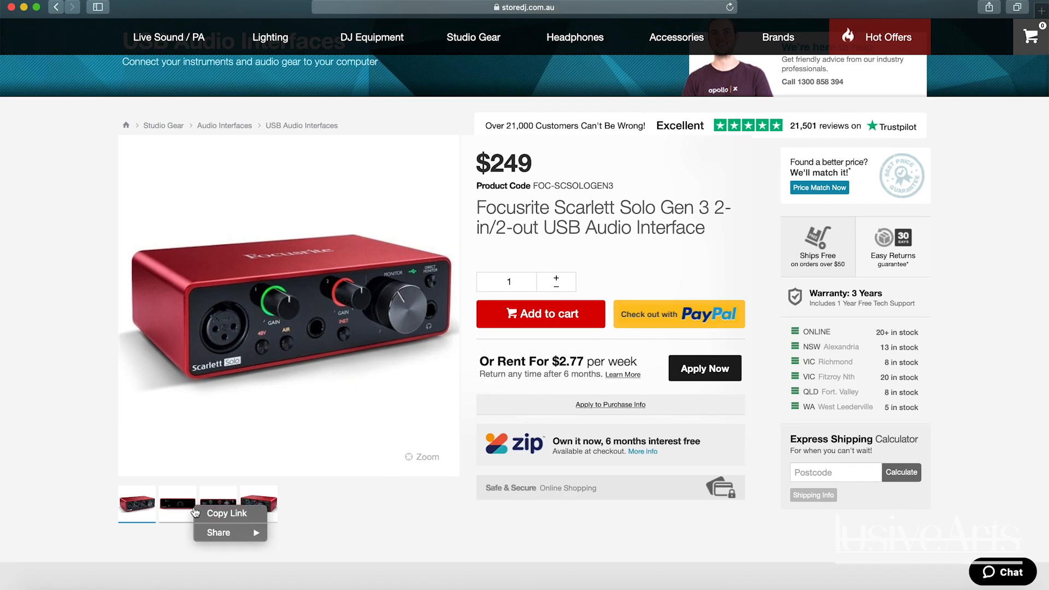
{"action": "left_click", "coordinate": [259, 496]}
{"action": "left_click", "coordinate": [218, 504]}
{"action": "left_click", "coordinate": [169, 506]}
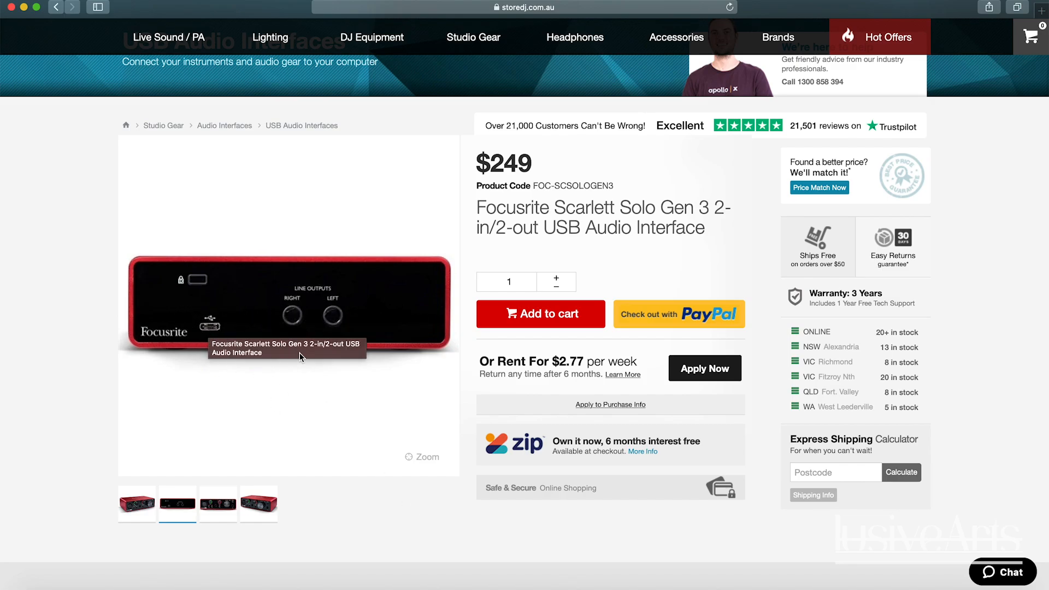
{"action": "scroll", "coordinate": [299, 353], "scroll_direction": "down", "scroll_amount": 10}
{"action": "scroll", "coordinate": [299, 353], "scroll_direction": "down", "scroll_amount": 3}
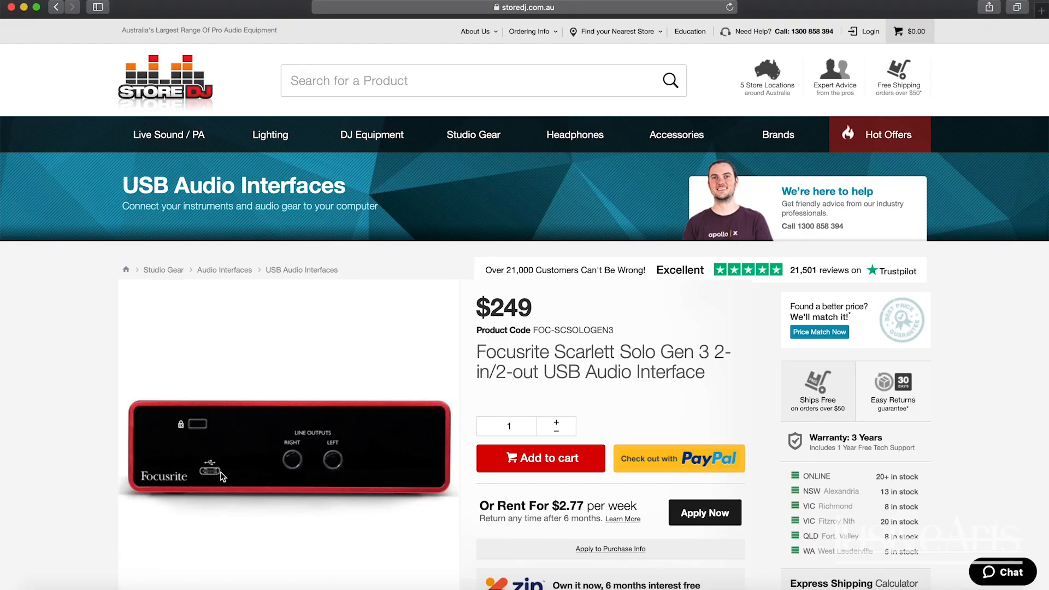
- Examine the Scarlett Solo's rear connections, product title and front panel controls on its product page
{"action": "scroll", "coordinate": [528, 363], "scroll_direction": "down", "scroll_amount": 1}
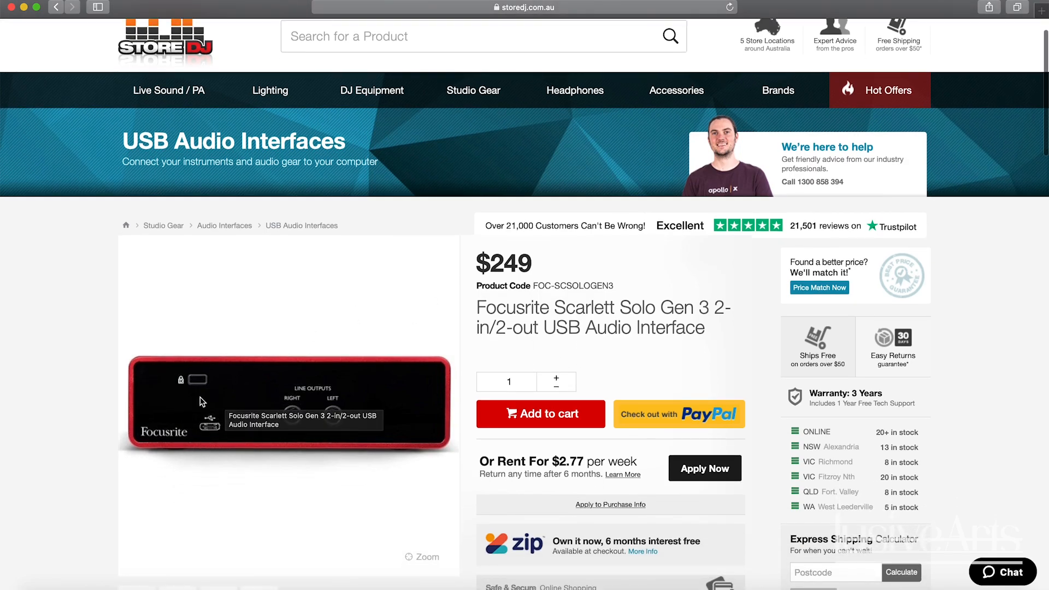
{"action": "scroll", "coordinate": [657, 333], "scroll_direction": "up", "scroll_amount": 1}
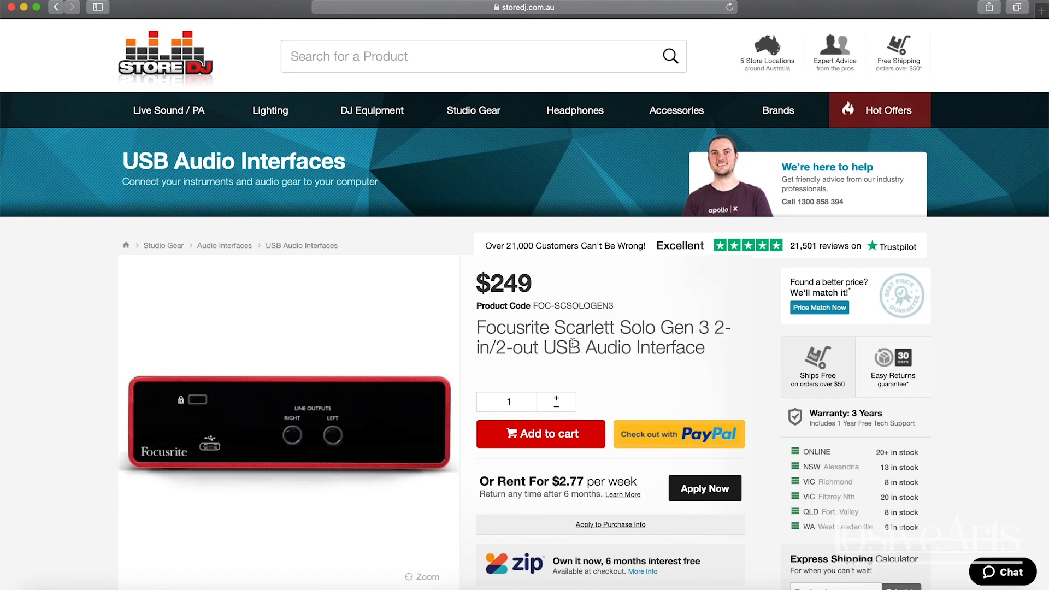
{"action": "scroll", "coordinate": [572, 343], "scroll_direction": "down", "scroll_amount": 1}
{"action": "left_click_drag", "start_coordinate": [477, 310], "coordinate": [638, 331]}
{"action": "left_click", "coordinate": [638, 331]}
{"action": "scroll", "coordinate": [638, 335], "scroll_direction": "up", "scroll_amount": 2}
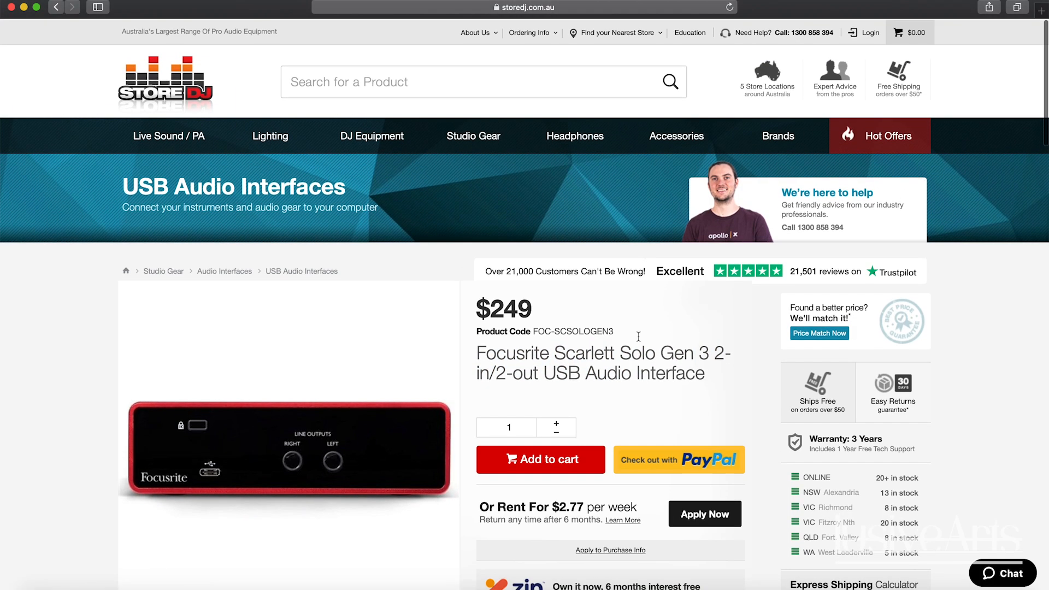
{"action": "scroll", "coordinate": [324, 444], "scroll_direction": "down", "scroll_amount": 5}
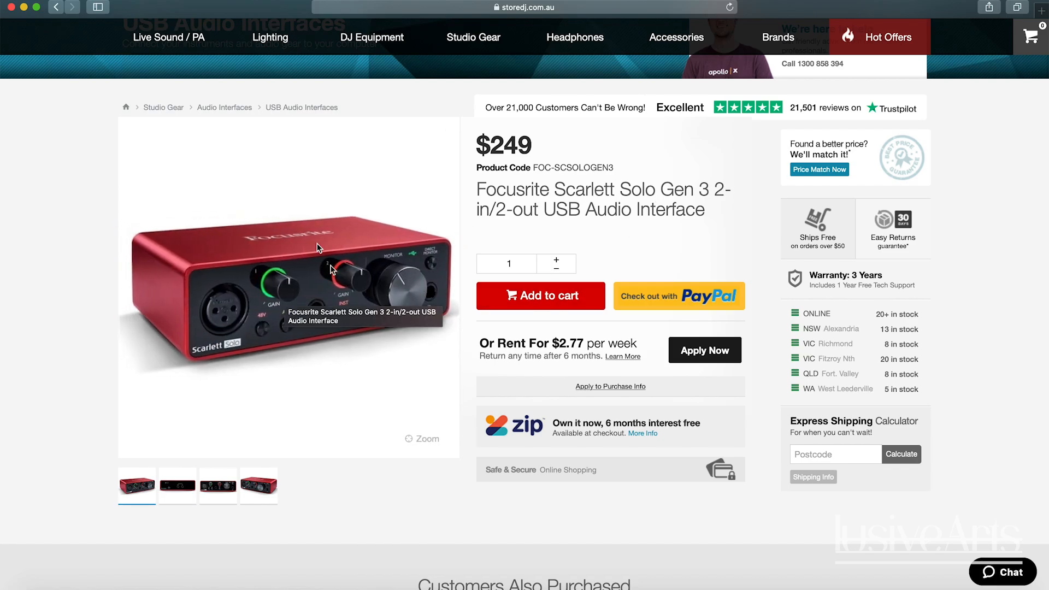
{"action": "scroll", "coordinate": [613, 212], "scroll_direction": "up", "scroll_amount": 3}
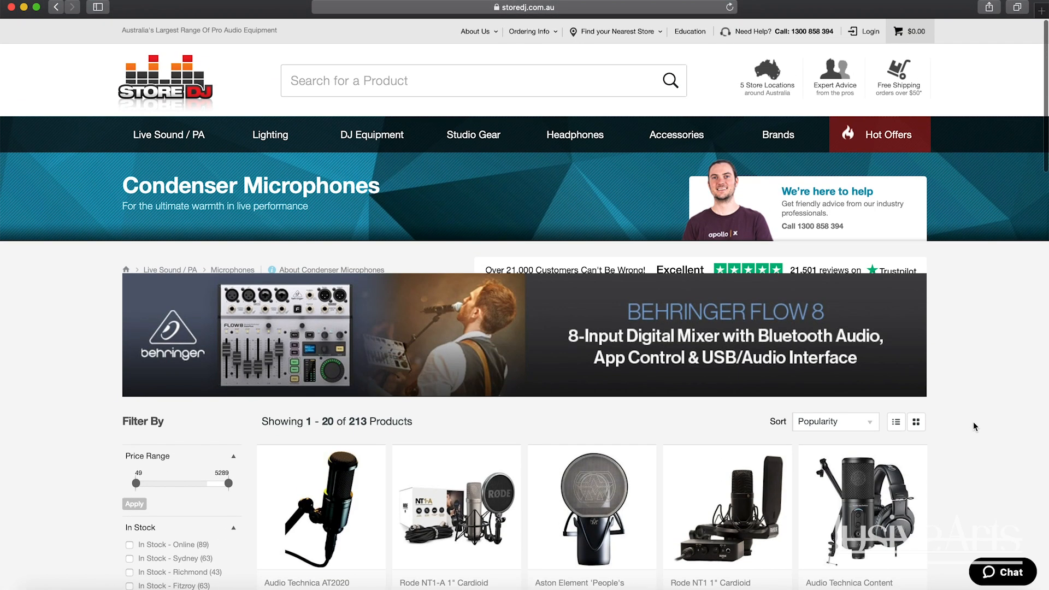
- Look through the Condenser Microphones listing, comparing the Rode NT1-A, Rode NT1 bundles and other models
{"action": "scroll", "coordinate": [973, 424], "scroll_direction": "down", "scroll_amount": 3}
{"action": "scroll", "coordinate": [975, 426], "scroll_direction": "down", "scroll_amount": 1}
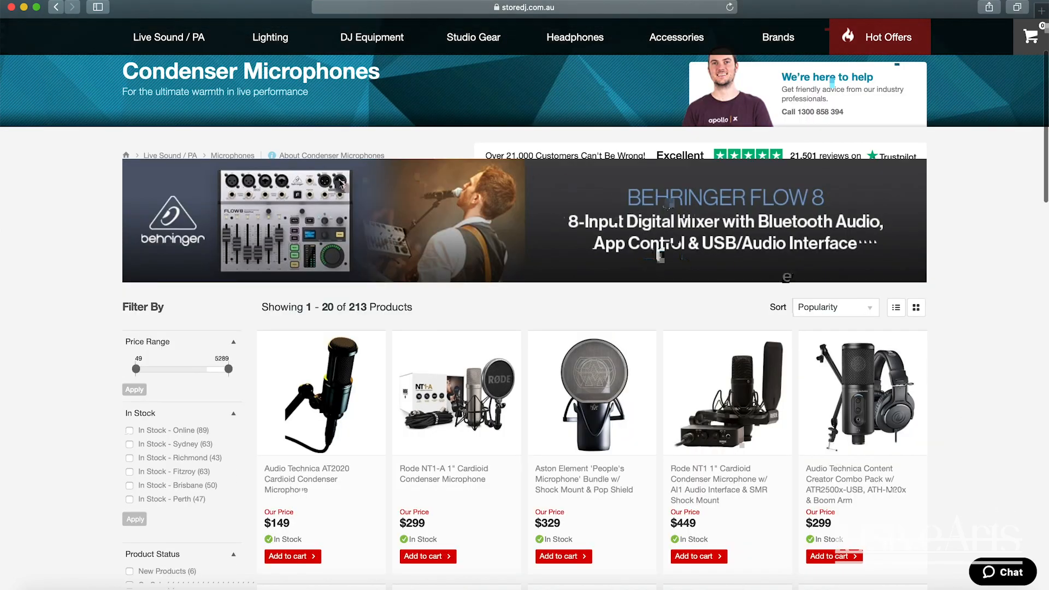
{"action": "scroll", "coordinate": [663, 246], "scroll_direction": "up", "scroll_amount": 2}
{"action": "scroll", "coordinate": [953, 396], "scroll_direction": "down", "scroll_amount": 5}
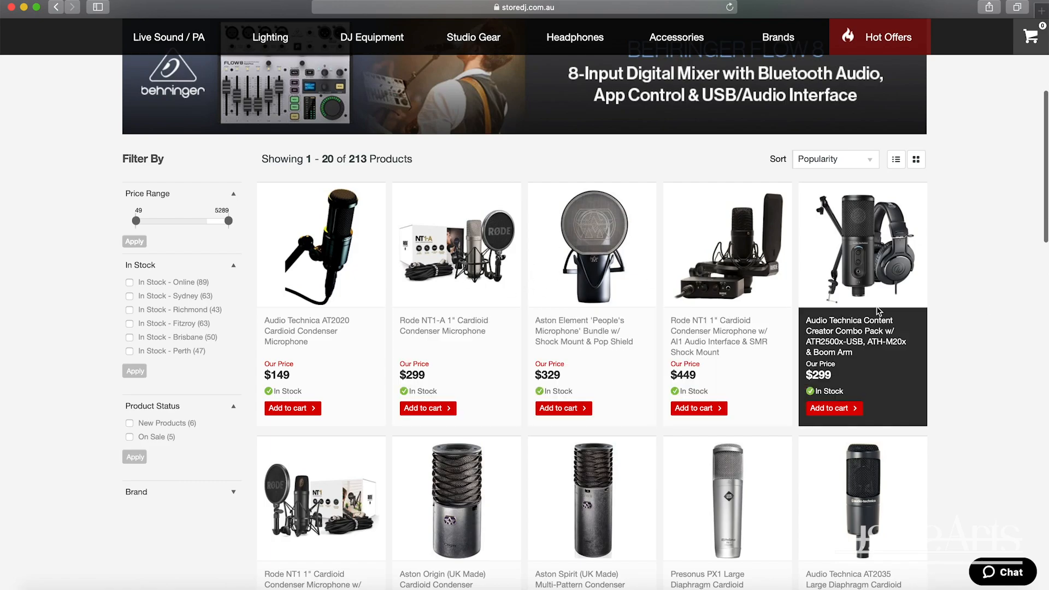
{"action": "scroll", "coordinate": [545, 270], "scroll_direction": "down", "scroll_amount": 1}
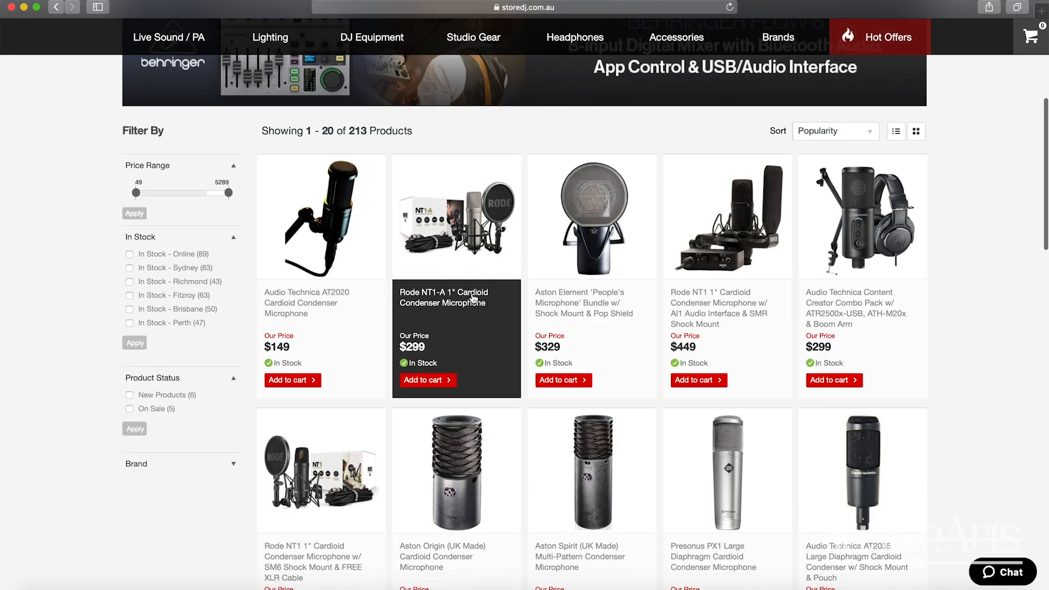
{"action": "scroll", "coordinate": [448, 249], "scroll_direction": "down", "scroll_amount": 1}
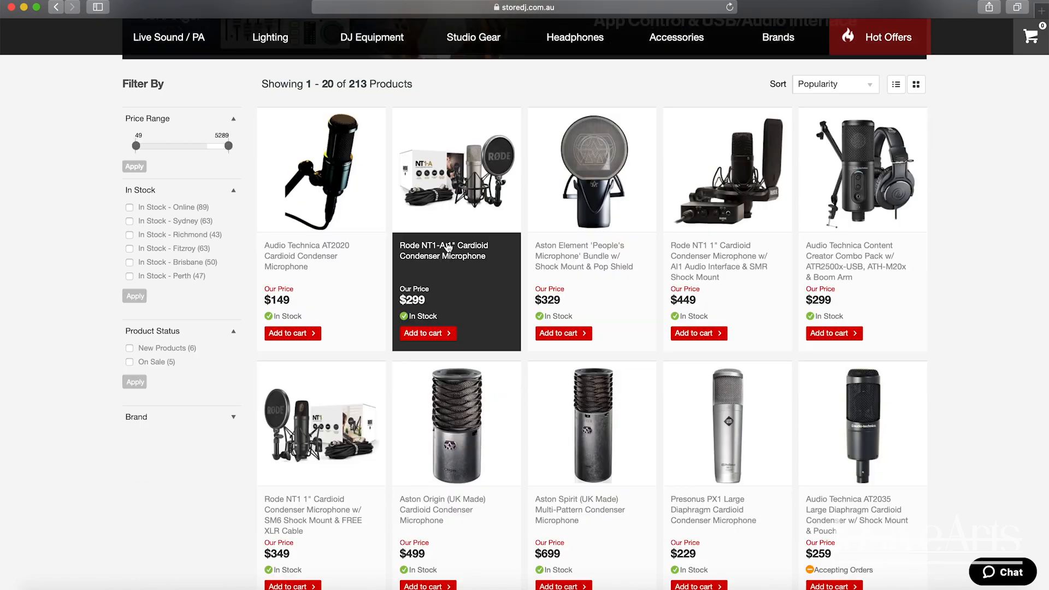
{"action": "scroll", "coordinate": [293, 489], "scroll_direction": "down", "scroll_amount": 1}
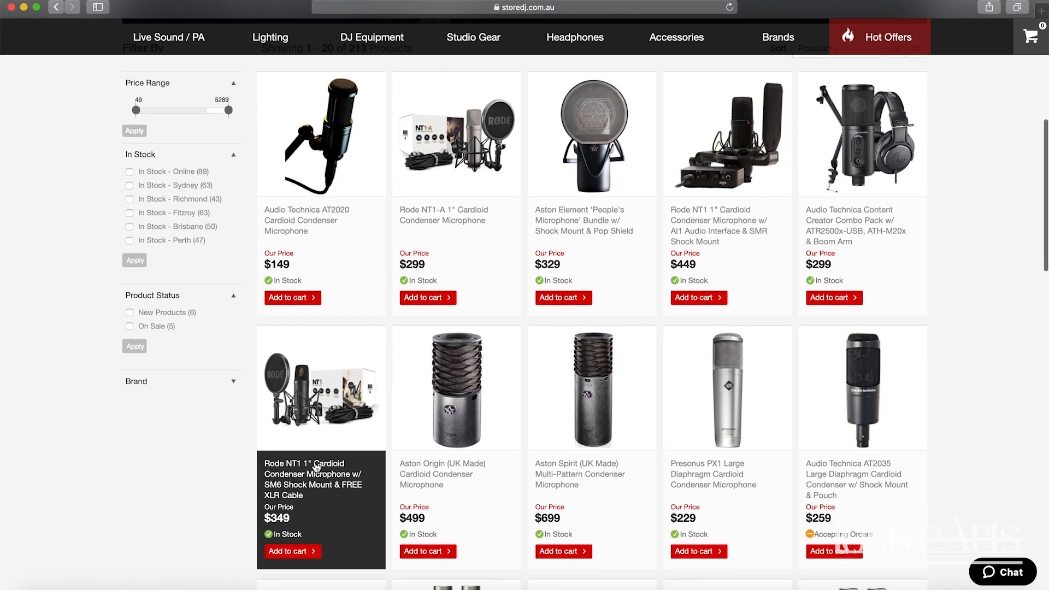
{"action": "scroll", "coordinate": [292, 475], "scroll_direction": "up", "scroll_amount": 1}
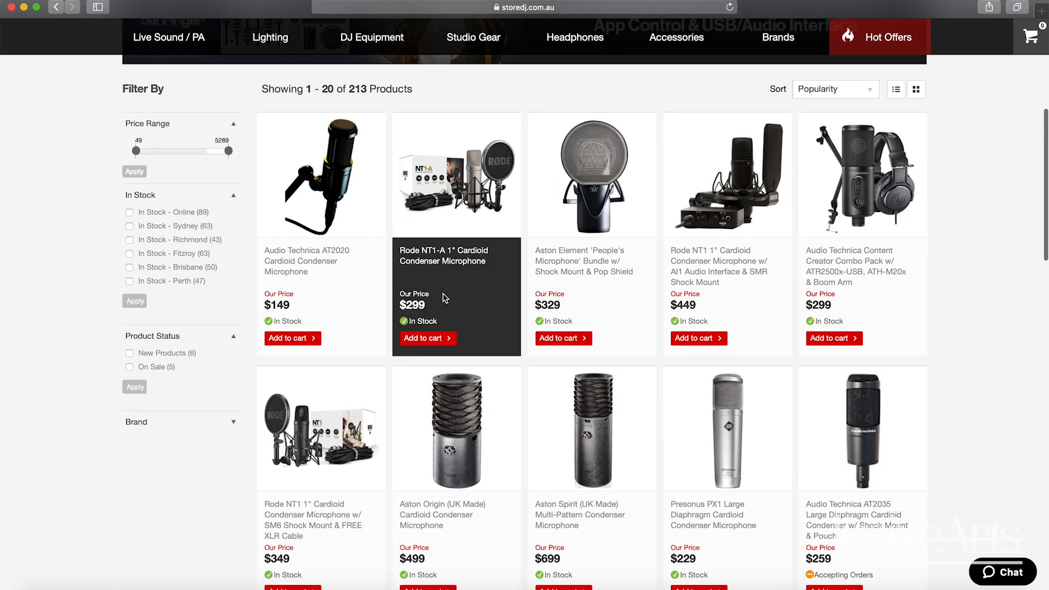
{"action": "scroll", "coordinate": [909, 289], "scroll_direction": "down", "scroll_amount": 12}
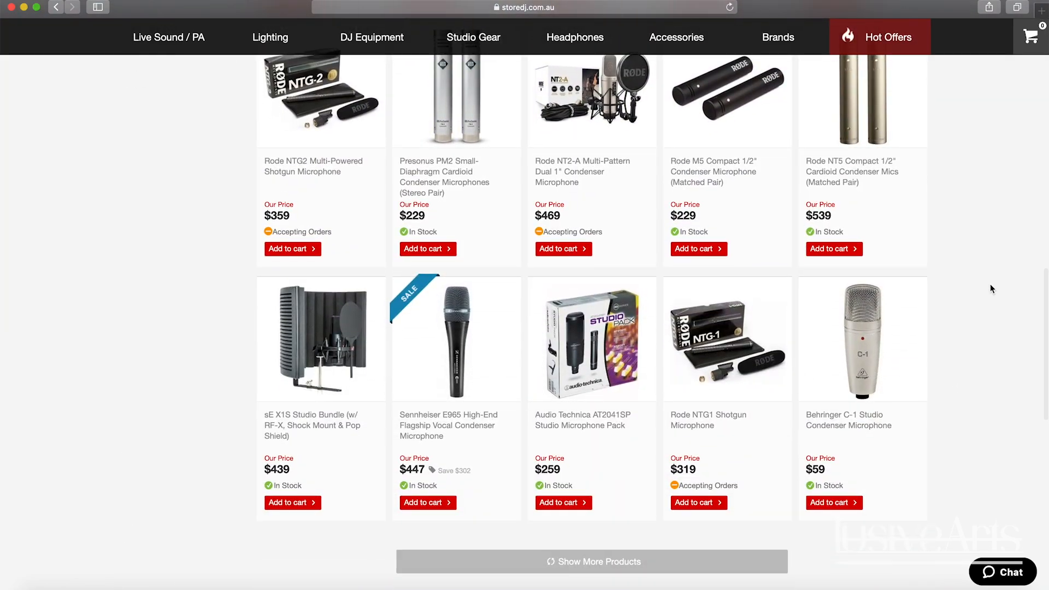
{"action": "scroll", "coordinate": [990, 284], "scroll_direction": "up", "scroll_amount": 12}
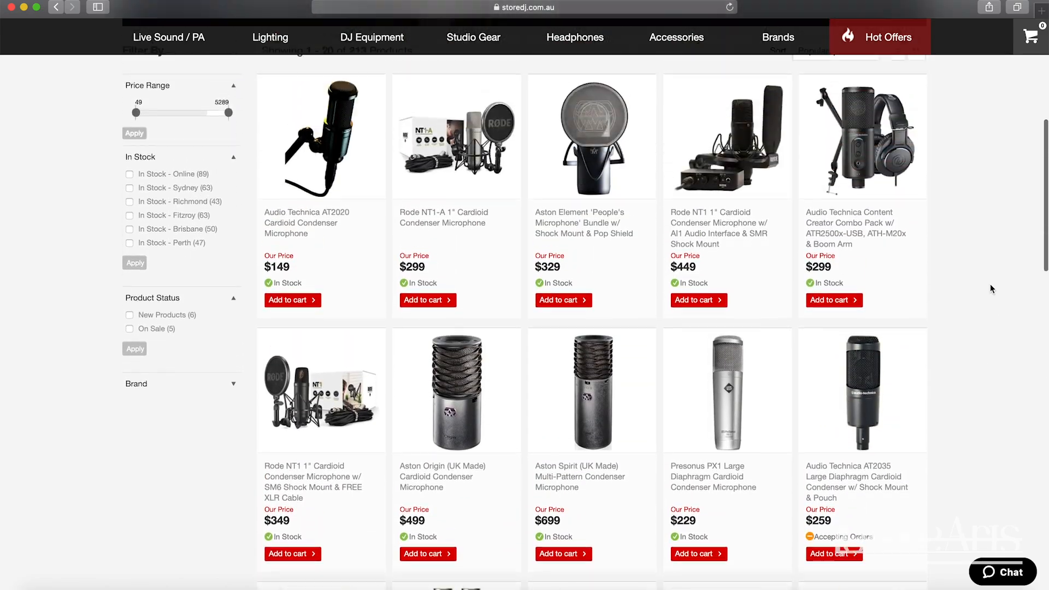
- Skim the top rows of the Condenser Microphones listing, including the Audio Technica AT2020 and Aston models
{"action": "scroll", "coordinate": [990, 288], "scroll_direction": "up", "scroll_amount": 3}
{"action": "scroll", "coordinate": [1041, 320], "scroll_direction": "down", "scroll_amount": 3}
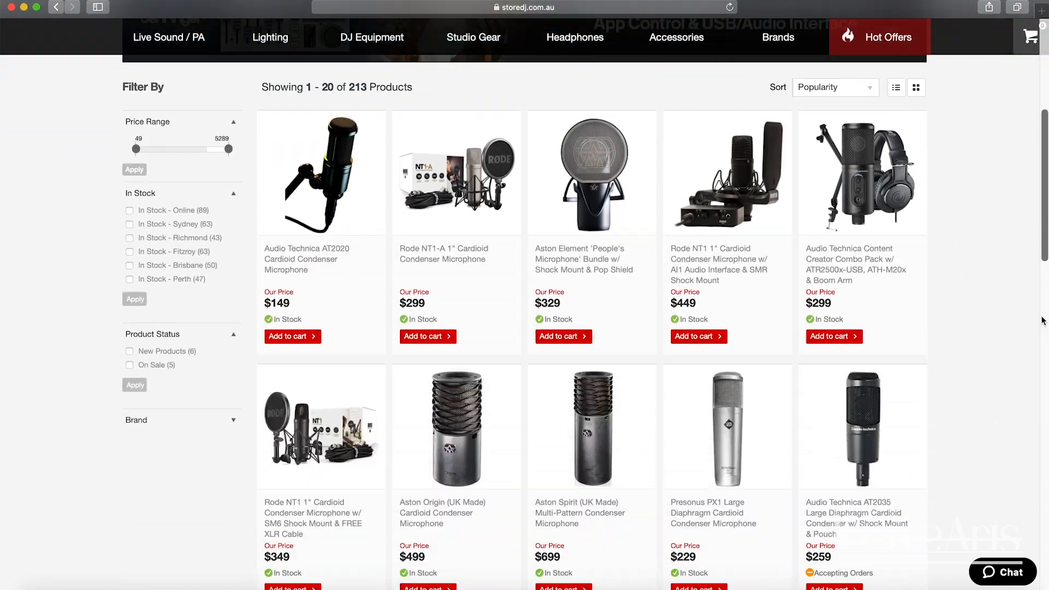
{"action": "scroll", "coordinate": [972, 267], "scroll_direction": "down", "scroll_amount": 3}
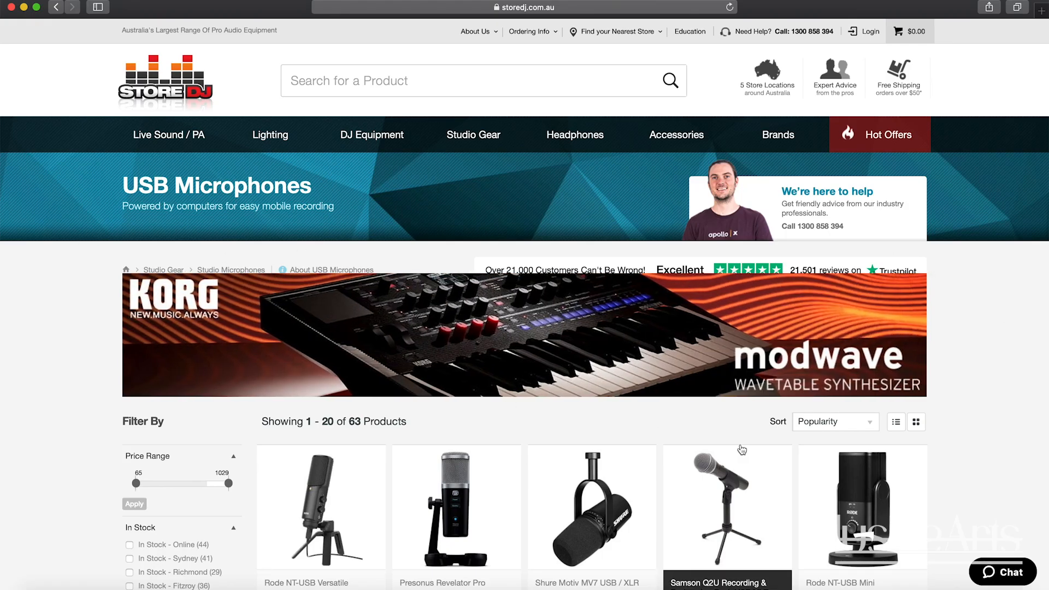
- Look through the USB Microphones listing down to the Lewitt and Apogee models and return to the Rode NT-USB row
{"action": "scroll", "coordinate": [740, 445], "scroll_direction": "down", "scroll_amount": 3}
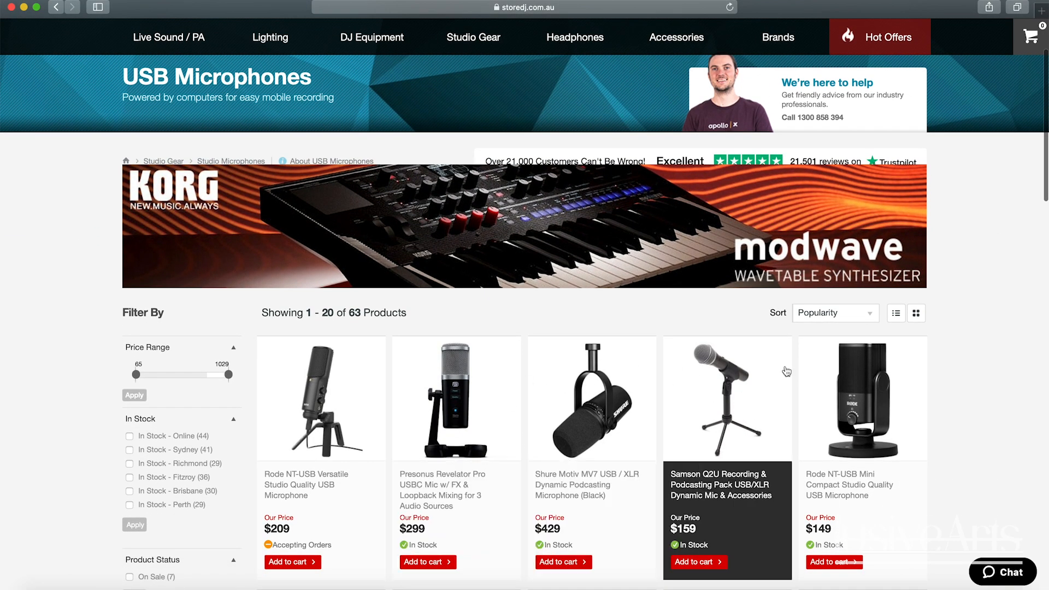
{"action": "scroll", "coordinate": [950, 340], "scroll_direction": "down", "scroll_amount": 2}
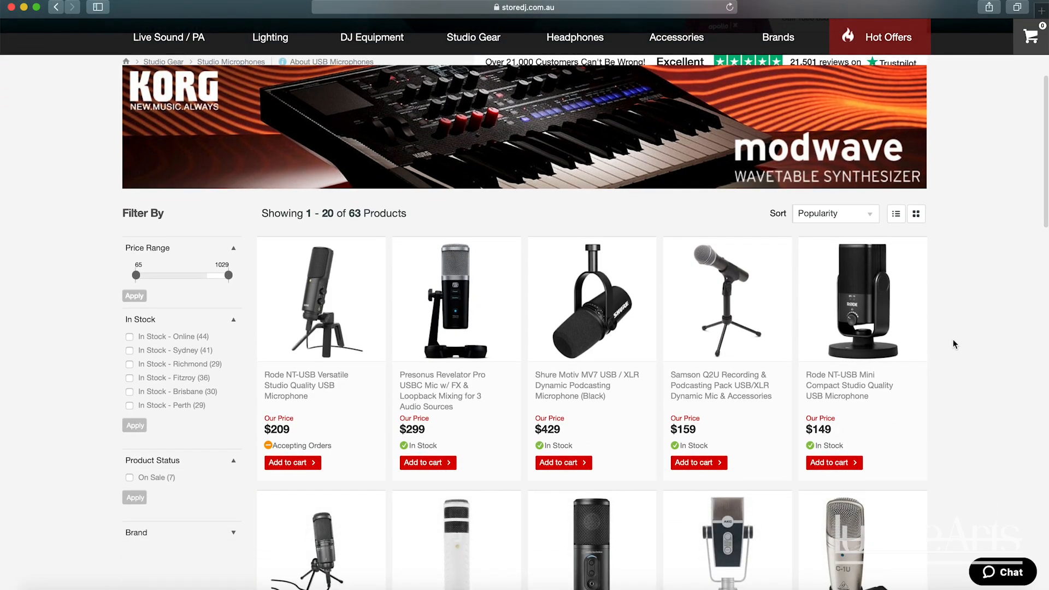
{"action": "scroll", "coordinate": [952, 339], "scroll_direction": "down", "scroll_amount": 2}
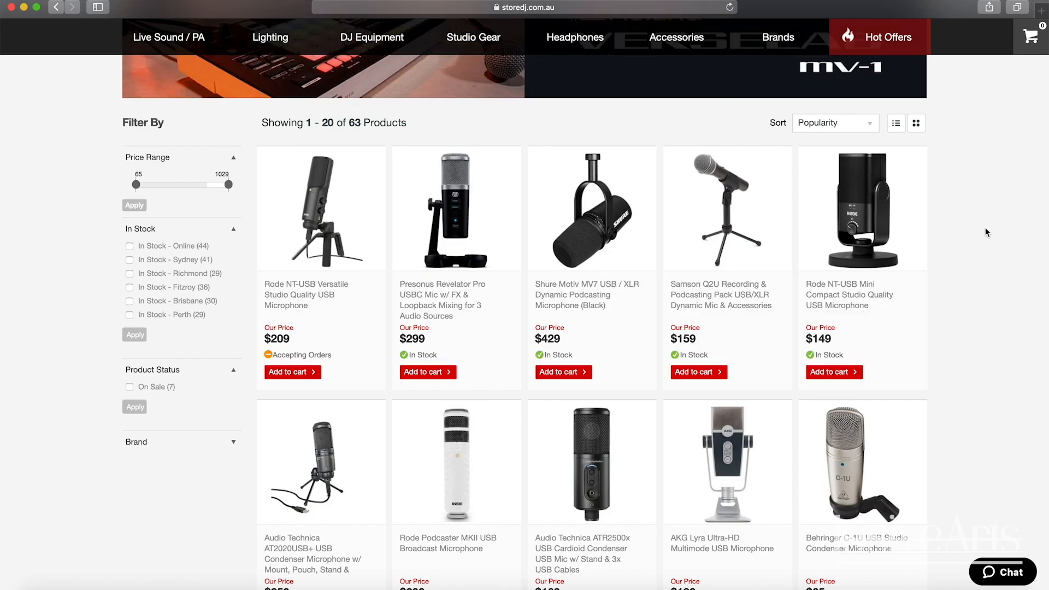
{"action": "scroll", "coordinate": [590, 306], "scroll_direction": "down", "scroll_amount": 1}
{"action": "scroll", "coordinate": [784, 362], "scroll_direction": "down", "scroll_amount": 8}
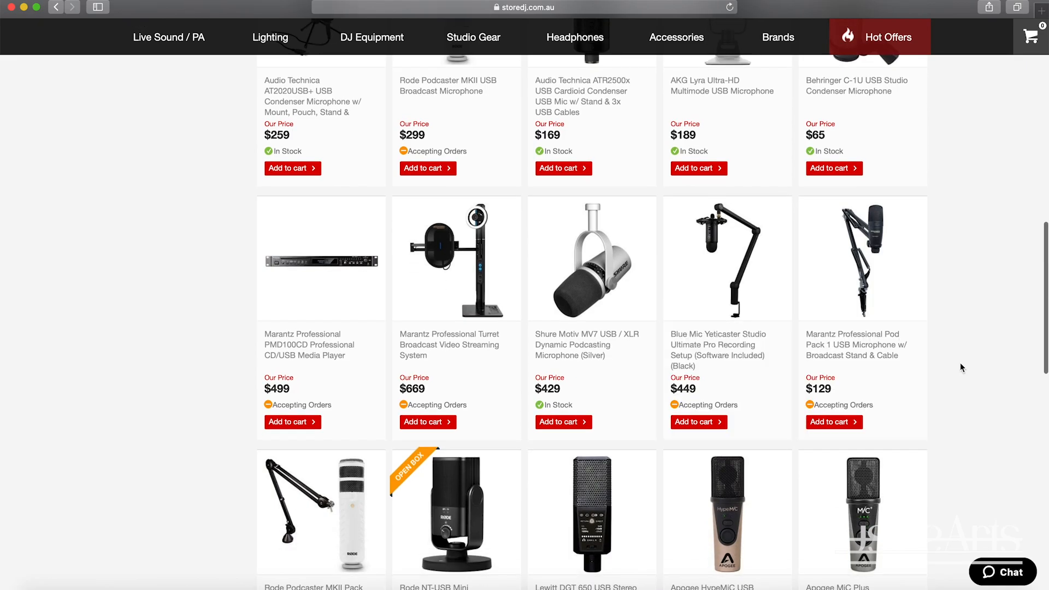
{"action": "scroll", "coordinate": [959, 363], "scroll_direction": "down", "scroll_amount": 3}
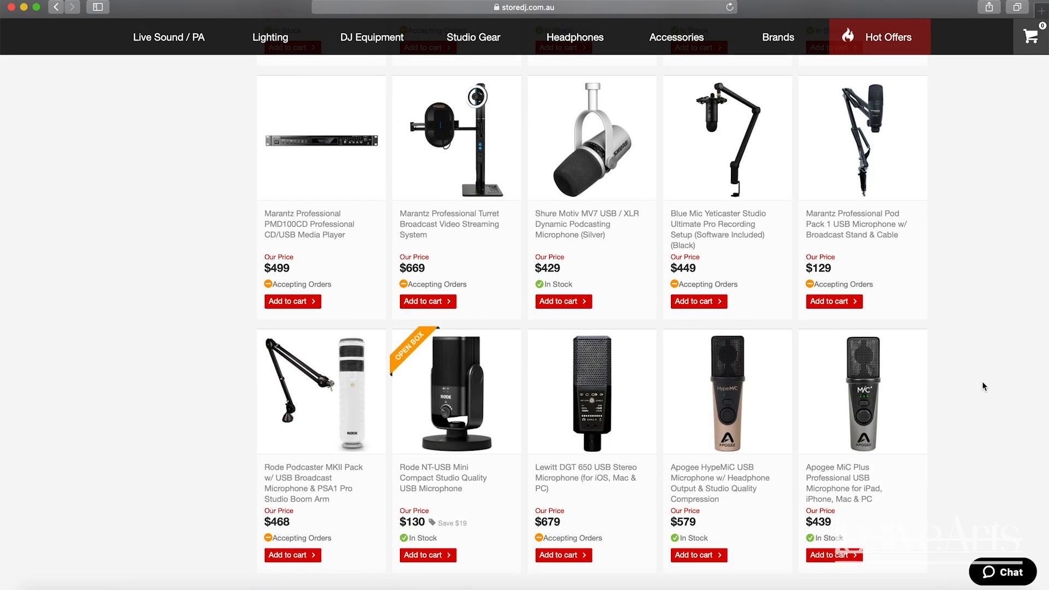
{"action": "scroll", "coordinate": [983, 386], "scroll_direction": "down", "scroll_amount": 3}
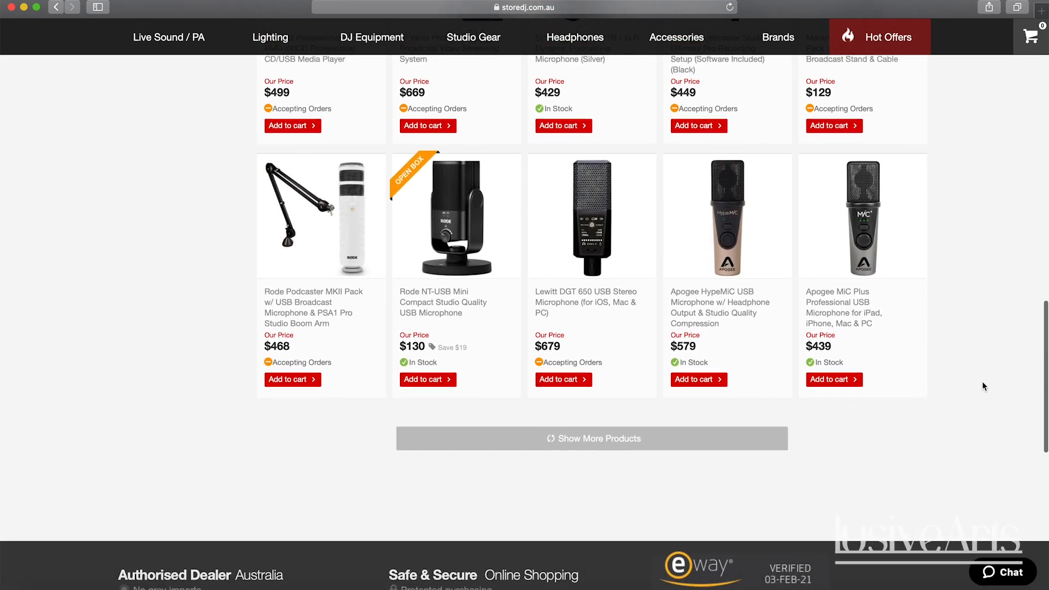
{"action": "scroll", "coordinate": [983, 387], "scroll_direction": "up", "scroll_amount": 4}
{"action": "scroll", "coordinate": [983, 386], "scroll_direction": "up", "scroll_amount": 5}
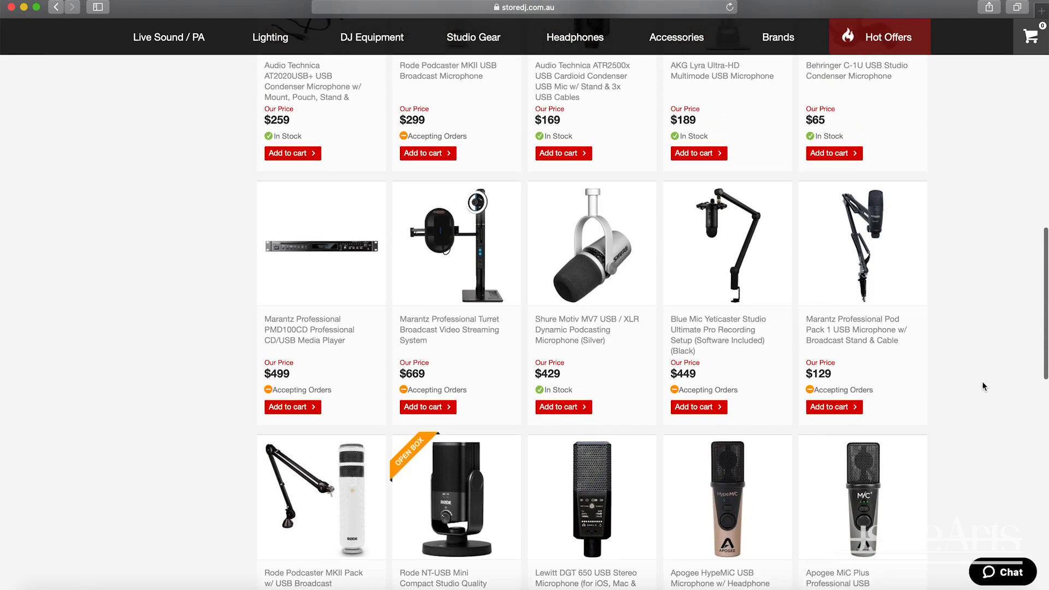
{"action": "scroll", "coordinate": [984, 386], "scroll_direction": "up", "scroll_amount": 5}
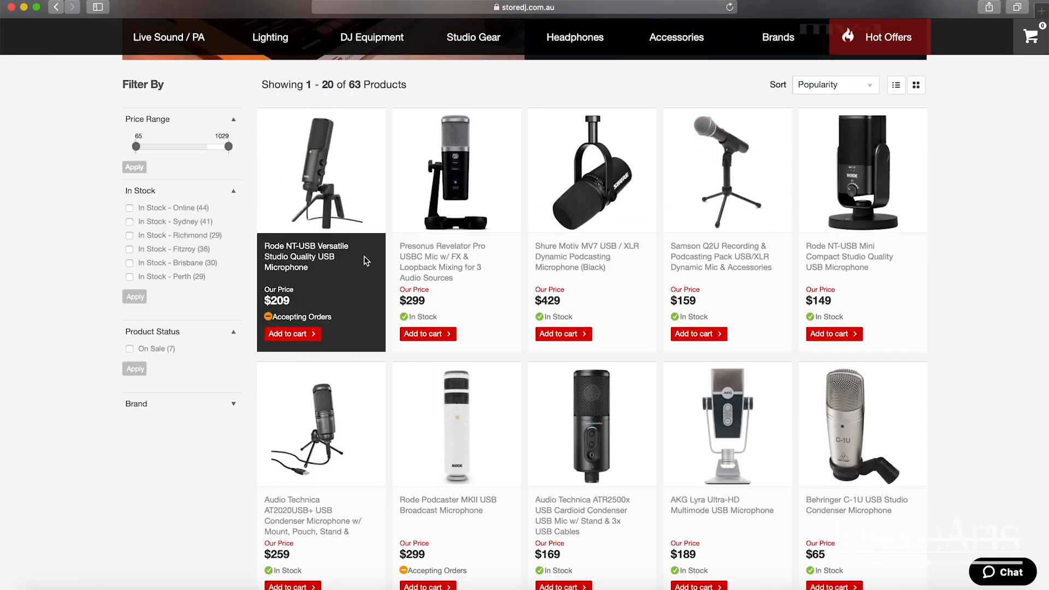
{"action": "scroll", "coordinate": [372, 332], "scroll_direction": "up", "scroll_amount": 3}
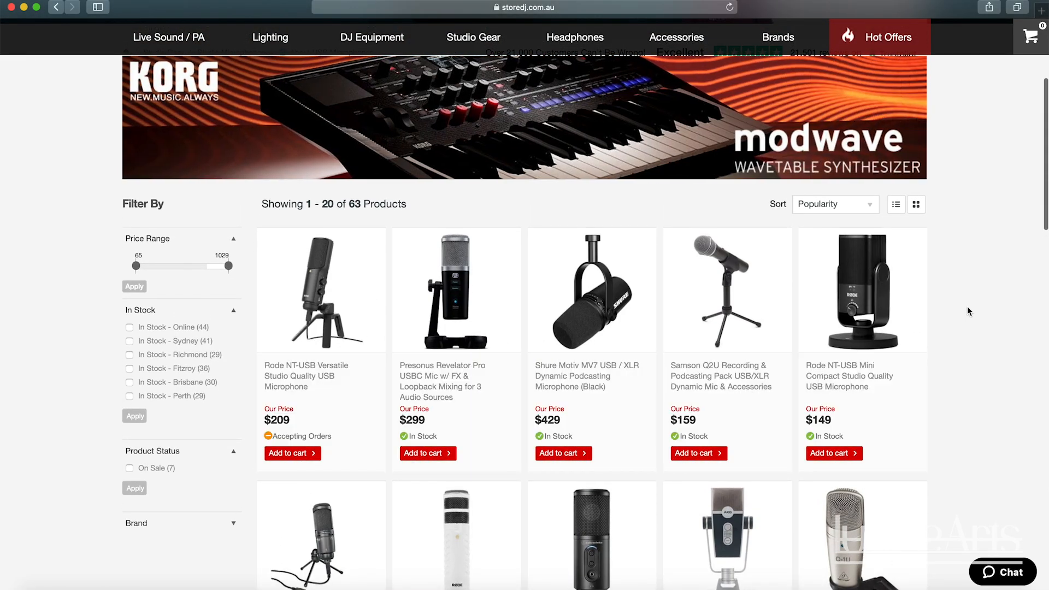
- Compare the names and prices of the leading USB microphones, including the Audio Technica, AKG Lyra and Behringer C-1U models
{"action": "scroll", "coordinate": [971, 335], "scroll_direction": "up", "scroll_amount": 1}
{"action": "scroll", "coordinate": [972, 335], "scroll_direction": "down", "scroll_amount": 3}
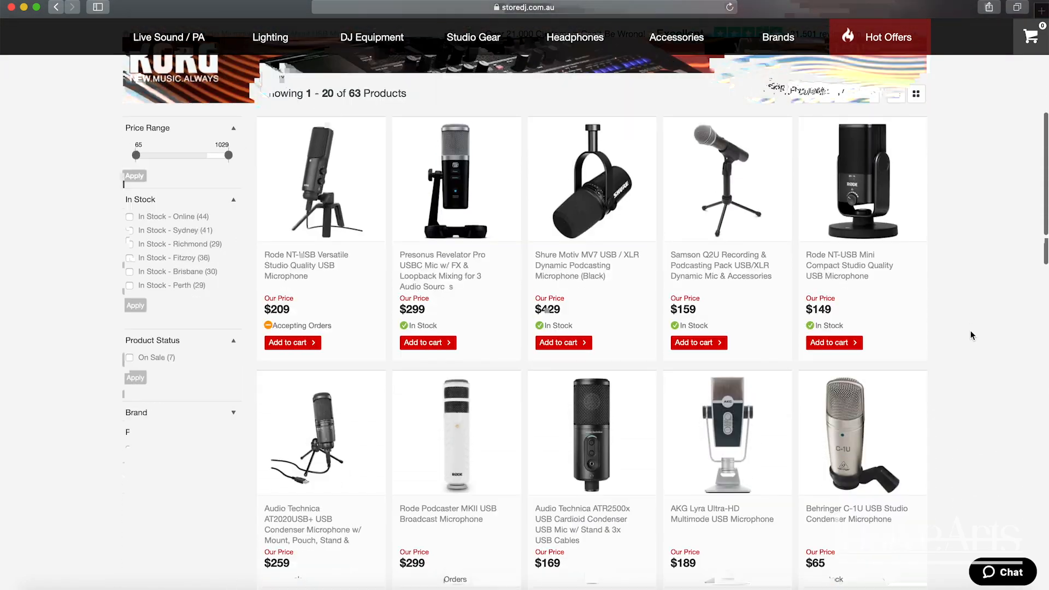
{"action": "scroll", "coordinate": [972, 335], "scroll_direction": "down", "scroll_amount": 2}
{"action": "scroll", "coordinate": [972, 335], "scroll_direction": "down", "scroll_amount": 1}
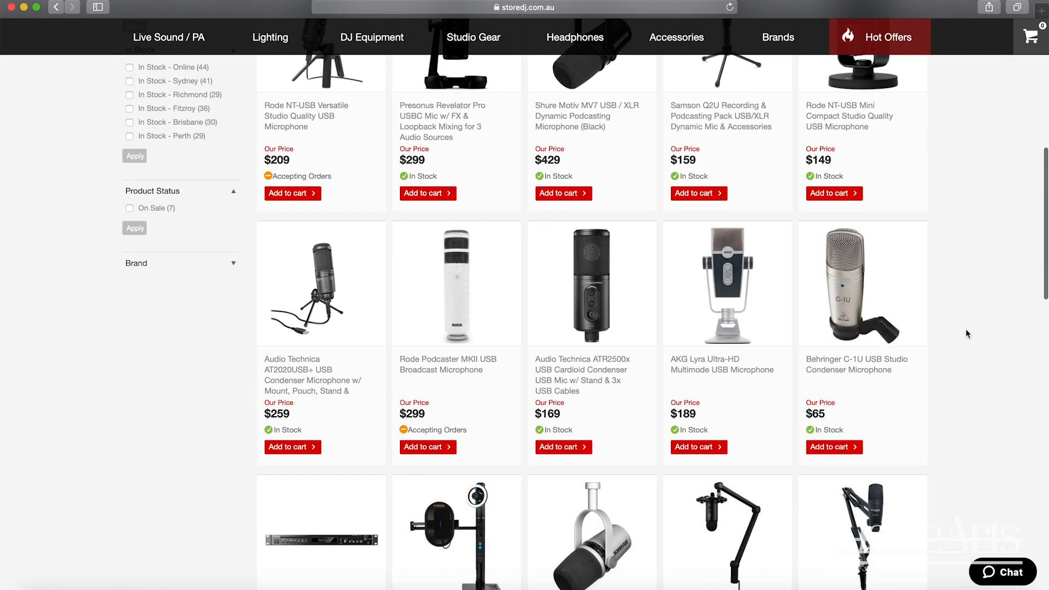
{"action": "scroll", "coordinate": [967, 330], "scroll_direction": "down", "scroll_amount": 6}
{"action": "scroll", "coordinate": [967, 331], "scroll_direction": "up", "scroll_amount": 3}
{"action": "scroll", "coordinate": [965, 334], "scroll_direction": "up", "scroll_amount": 10}
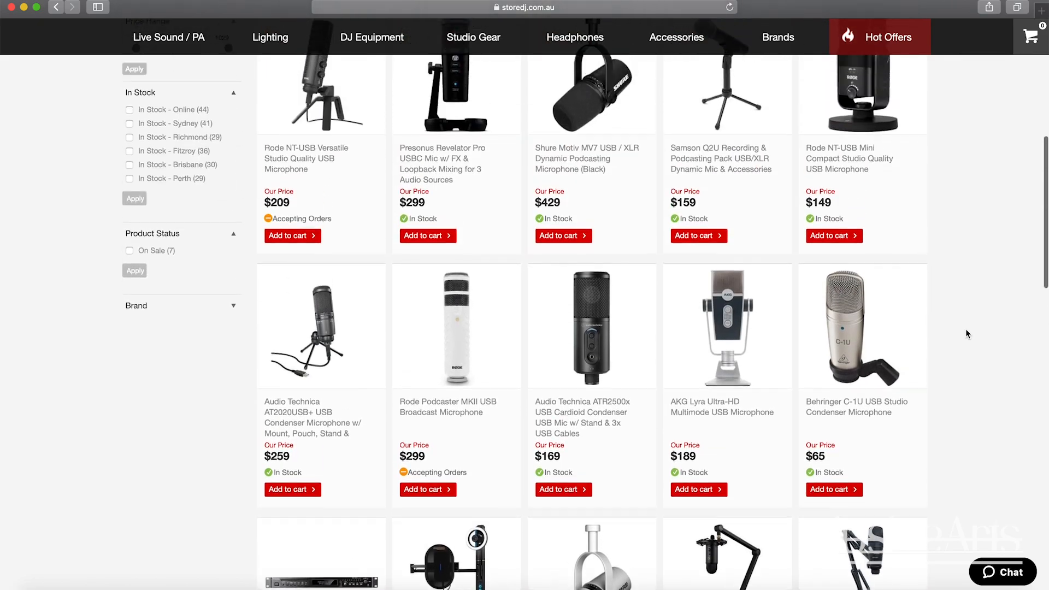
{"action": "scroll", "coordinate": [447, 255], "scroll_direction": "up", "scroll_amount": 2}
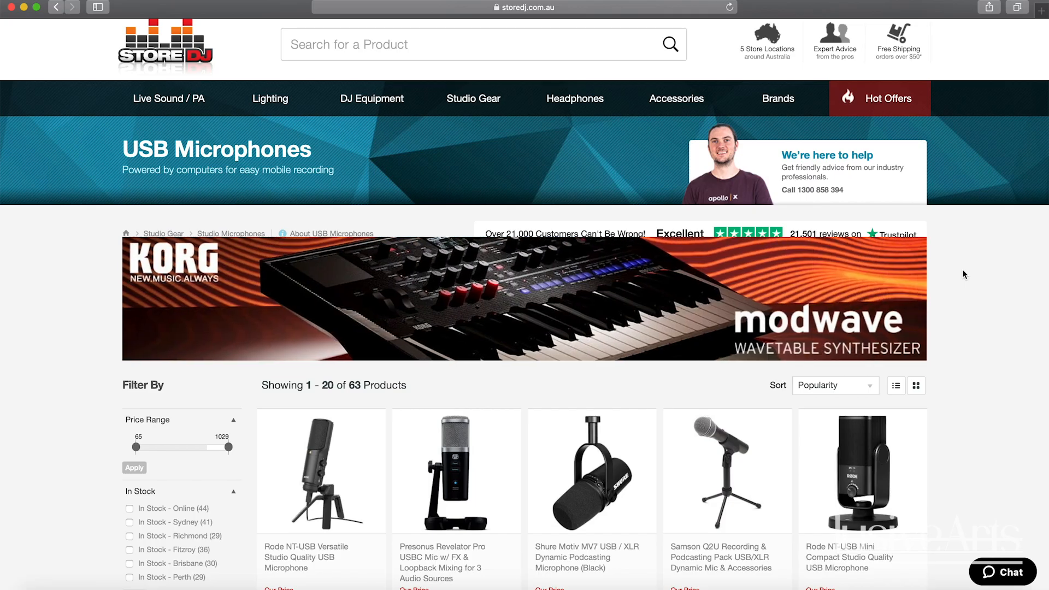
- Go over the whole USB Microphones listing once more, from the Rode NT-USB row down to the last products
{"action": "scroll", "coordinate": [964, 274], "scroll_direction": "down", "scroll_amount": 5}
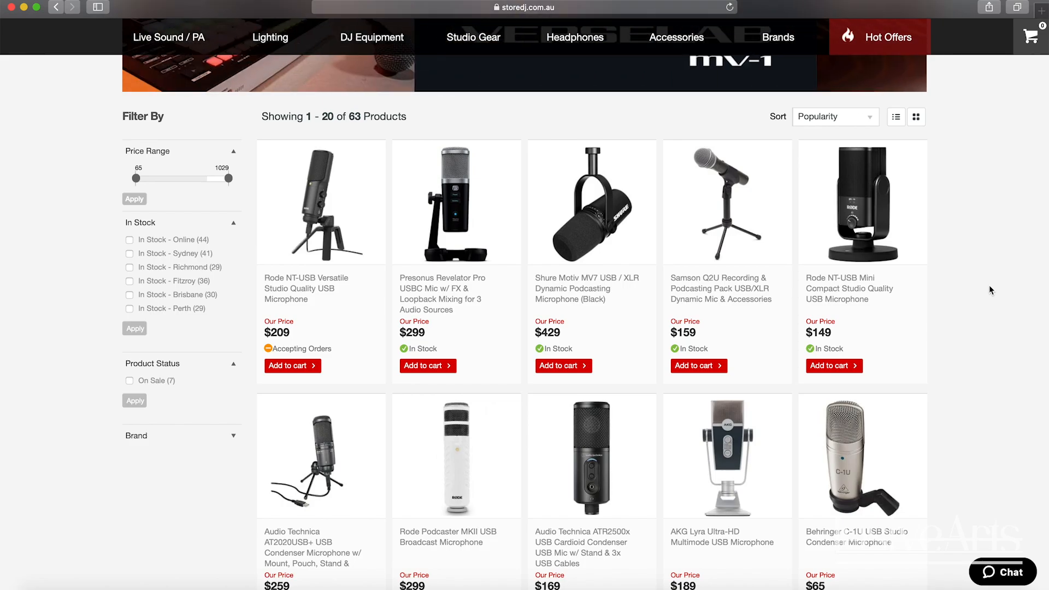
{"action": "scroll", "coordinate": [990, 290], "scroll_direction": "down", "scroll_amount": 3}
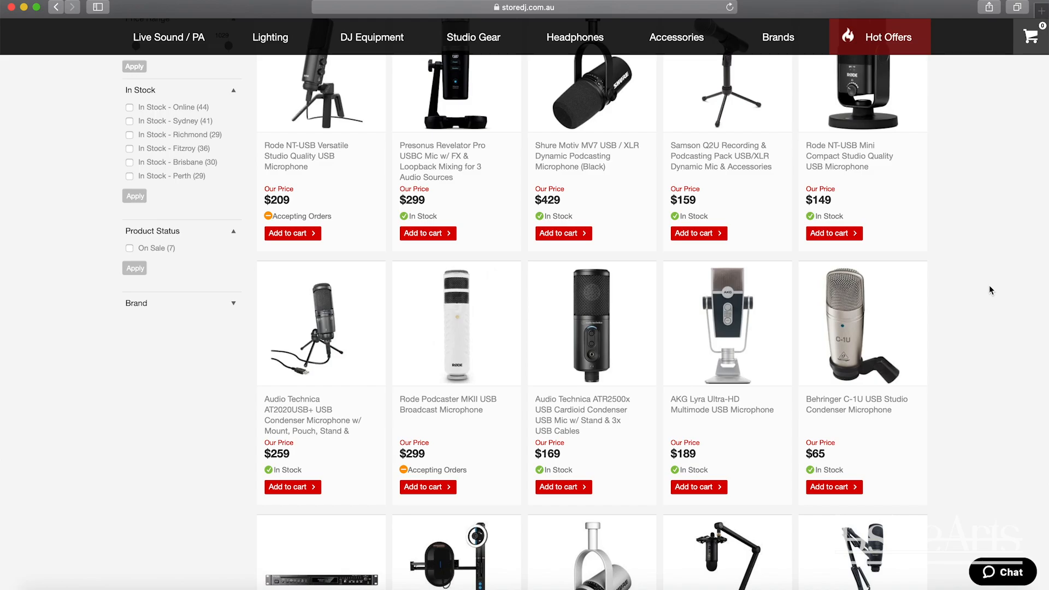
{"action": "scroll", "coordinate": [990, 289], "scroll_direction": "down", "scroll_amount": 7}
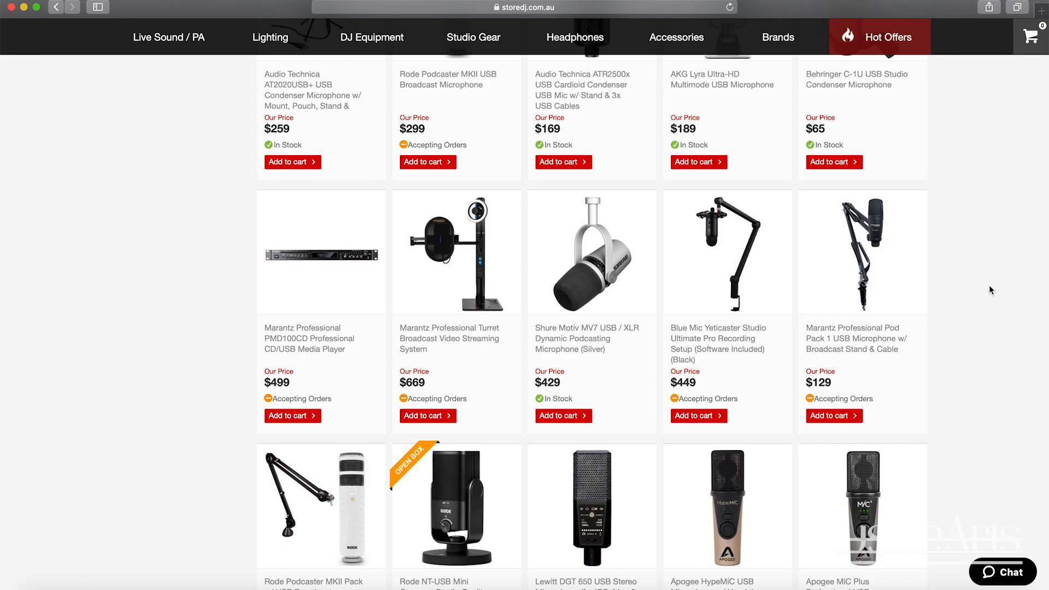
{"action": "scroll", "coordinate": [990, 290], "scroll_direction": "down", "scroll_amount": 10}
{"action": "scroll", "coordinate": [991, 290], "scroll_direction": "up", "scroll_amount": 4}
{"action": "scroll", "coordinate": [989, 287], "scroll_direction": "up", "scroll_amount": 18}
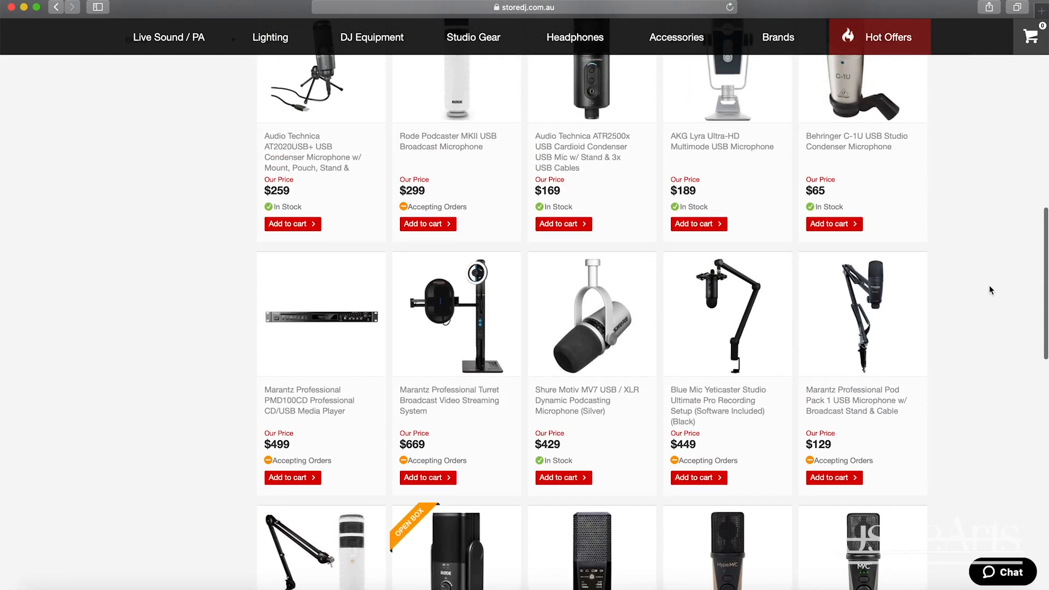
{"action": "scroll", "coordinate": [989, 289], "scroll_direction": "up", "scroll_amount": 3}
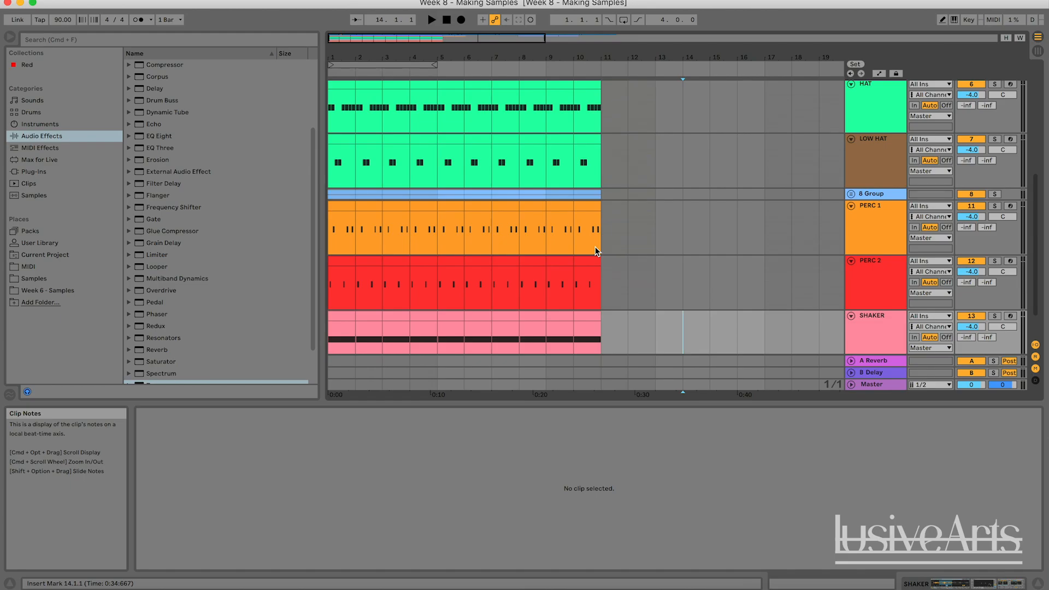
- Switch to the Making Samples set in Ableton Live and look over its Audio Effects list and upper arrangement tracks
{"action": "scroll", "coordinate": [276, 229], "scroll_direction": "up", "scroll_amount": 3}
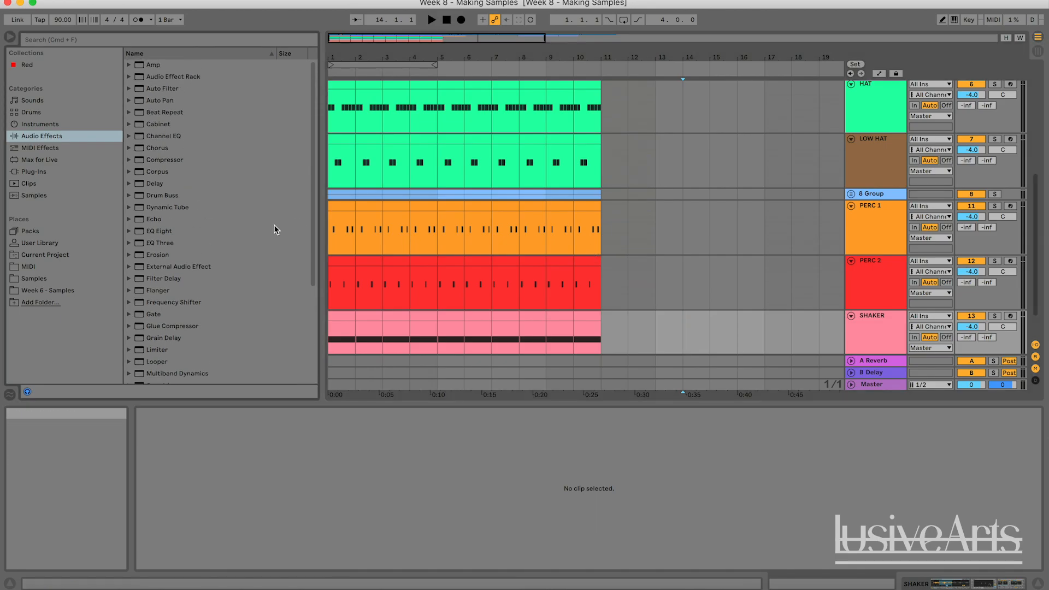
{"action": "scroll", "coordinate": [274, 226], "scroll_direction": "down", "scroll_amount": 5}
{"action": "scroll", "coordinate": [273, 242], "scroll_direction": "up", "scroll_amount": 5}
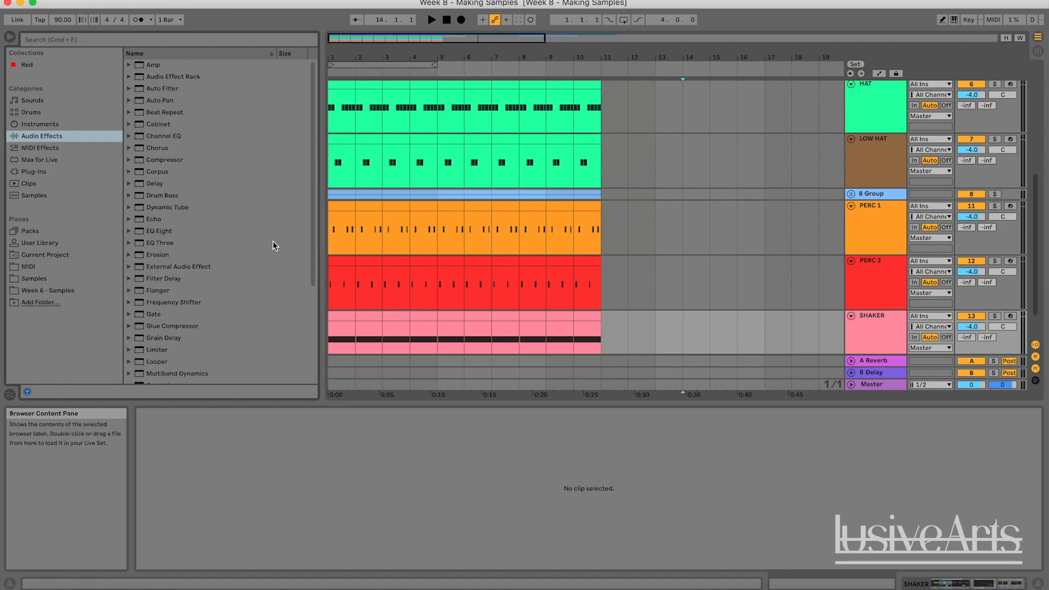
{"action": "scroll", "coordinate": [645, 284], "scroll_direction": "up", "scroll_amount": 5}
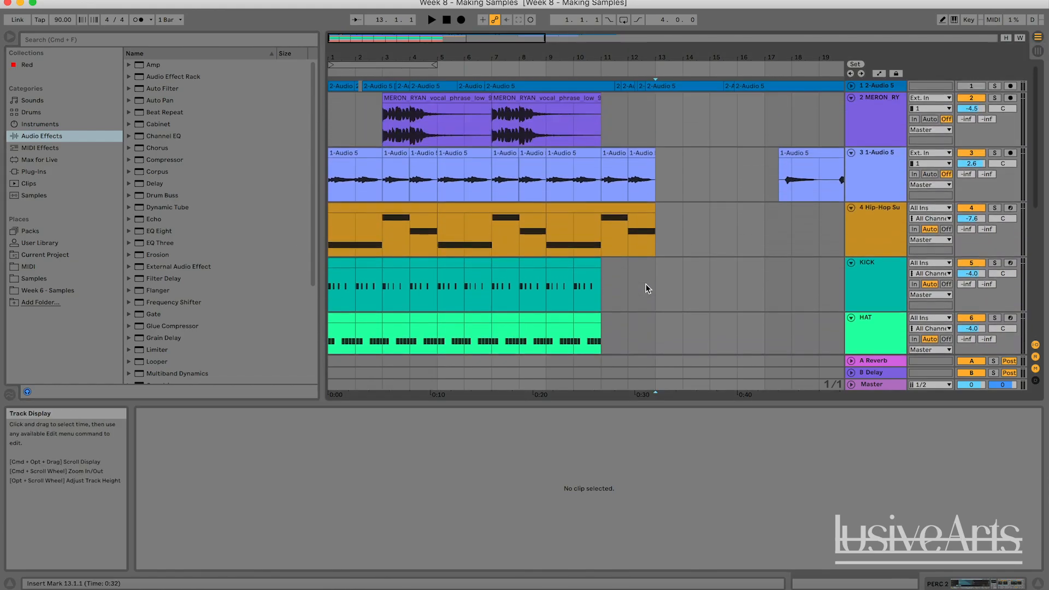
- Select the recorded audio clip at bar 9 of the 1-Audio 5 track to examine its waveform
{"action": "left_click", "coordinate": [652, 285]}
{"action": "left_click", "coordinate": [657, 239]}
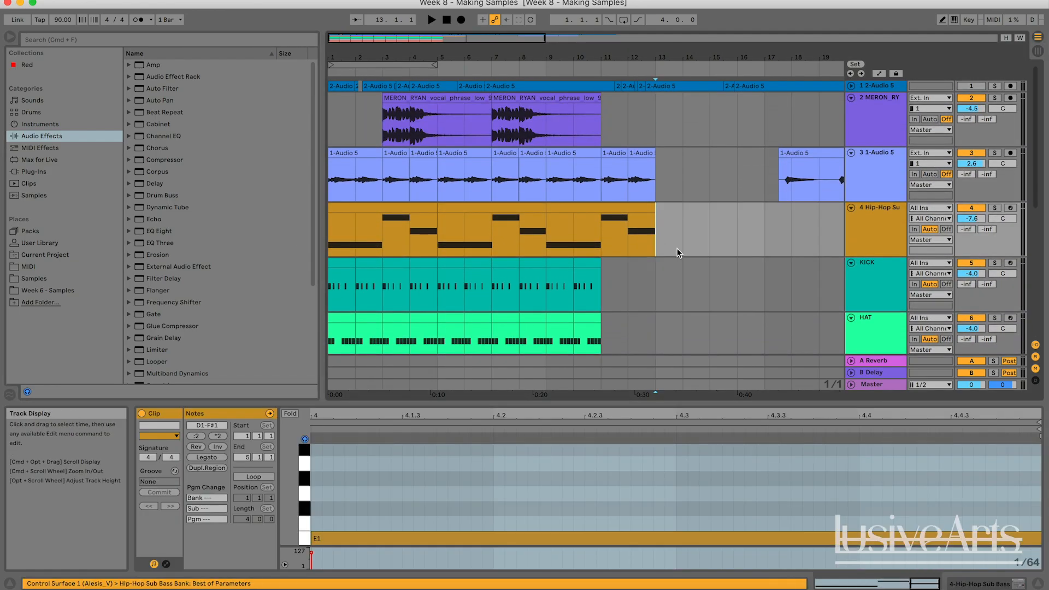
{"action": "left_click", "coordinate": [558, 155]}
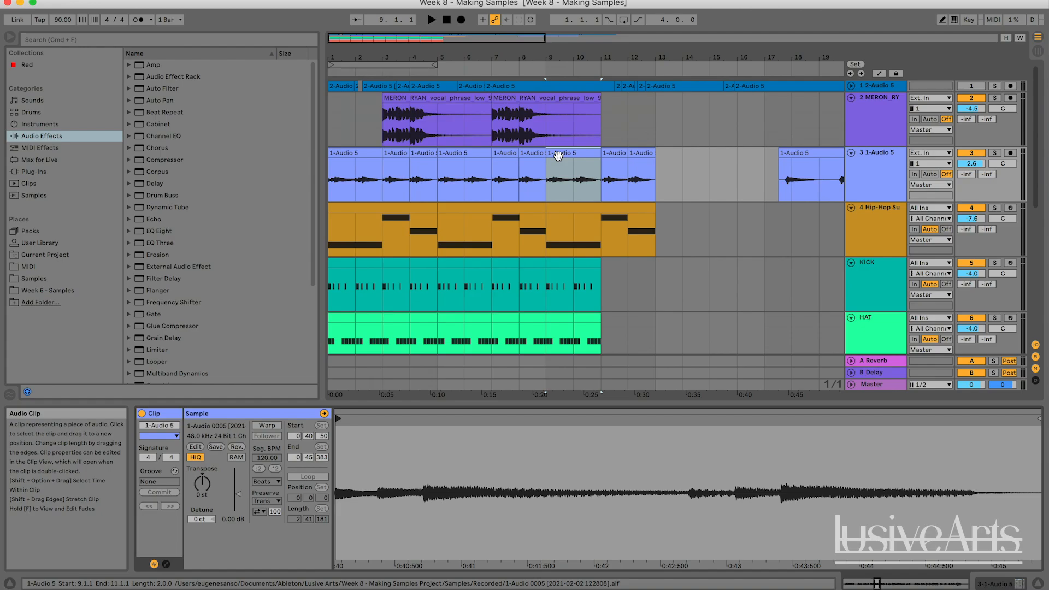
- Shorten the loop to one beat starting at bar 3 of the arrangement, framing that part of the 1-Audio 5 track
{"action": "left_click", "coordinate": [603, 183]}
{"action": "left_click_drag", "start_coordinate": [434, 39], "coordinate": [434, 54]}
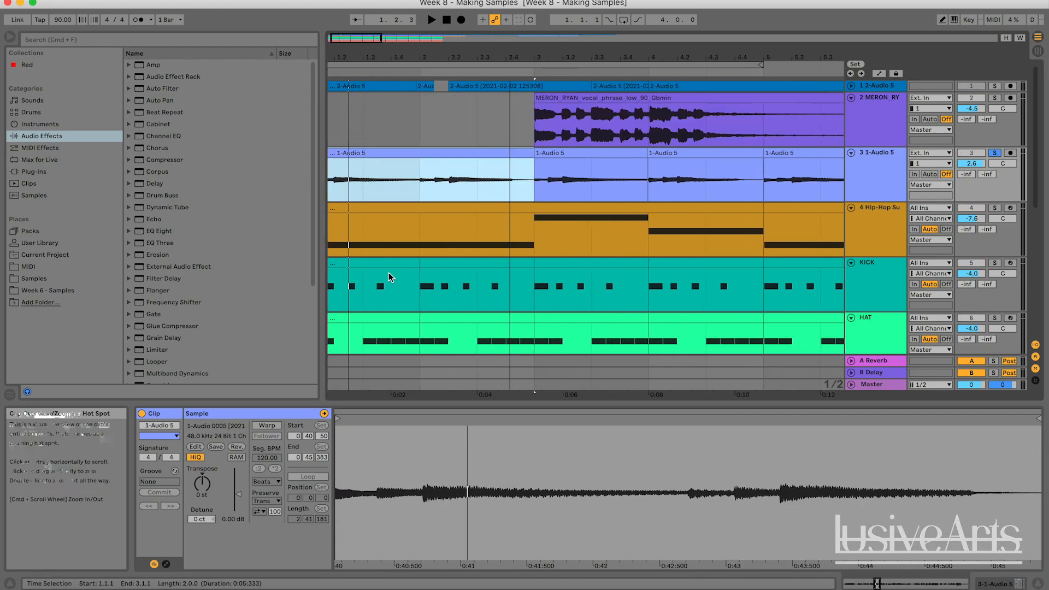
{"action": "key", "text": "plus"}
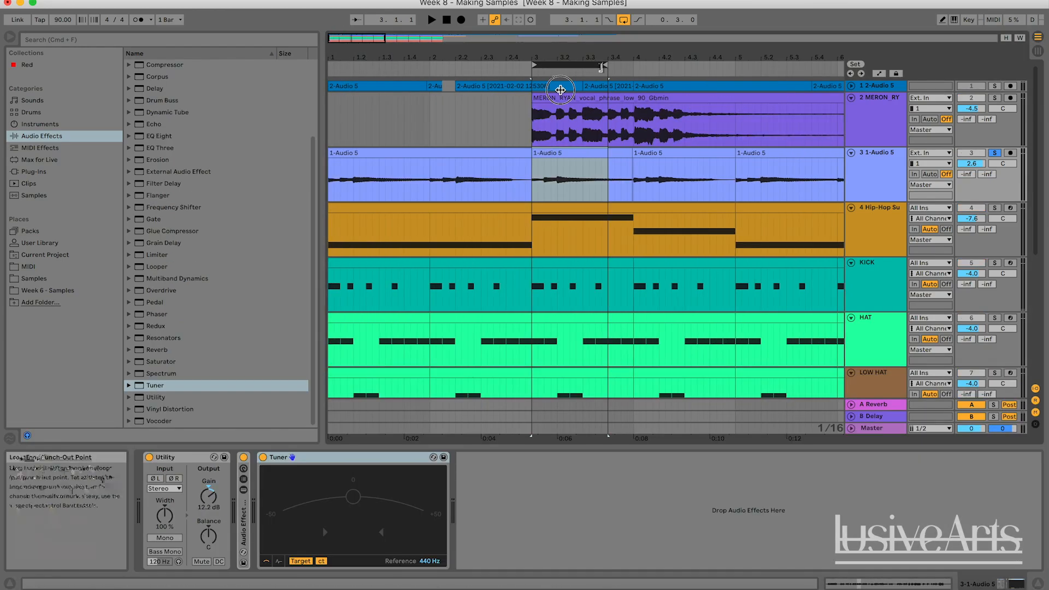
{"action": "left_click_drag", "start_coordinate": [589, 67], "coordinate": [556, 65]}
{"action": "key", "text": "space"}
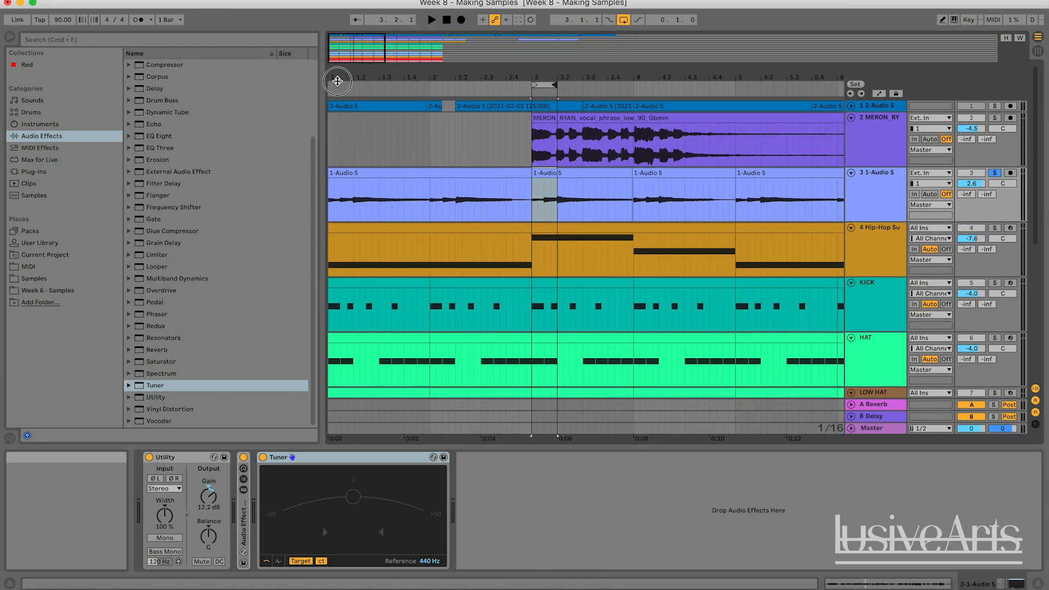
{"action": "left_click_drag", "start_coordinate": [340, 80], "coordinate": [347, 255]}
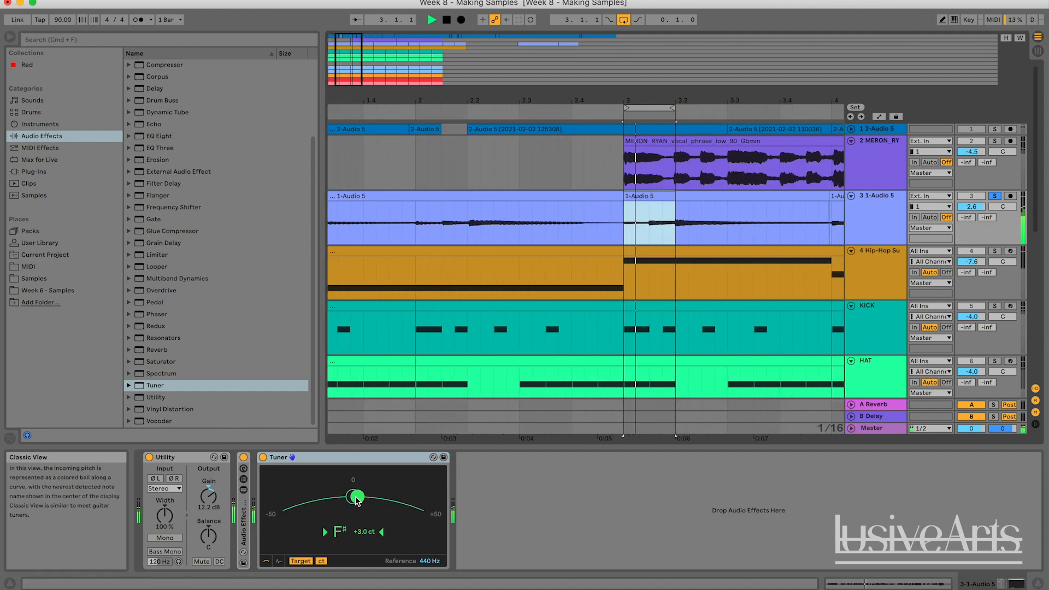
- Play the looped beat of the 1-Audio 5 track several times and check its note in the Tuner
{"action": "key", "text": "space"}
{"action": "key", "text": "space"}
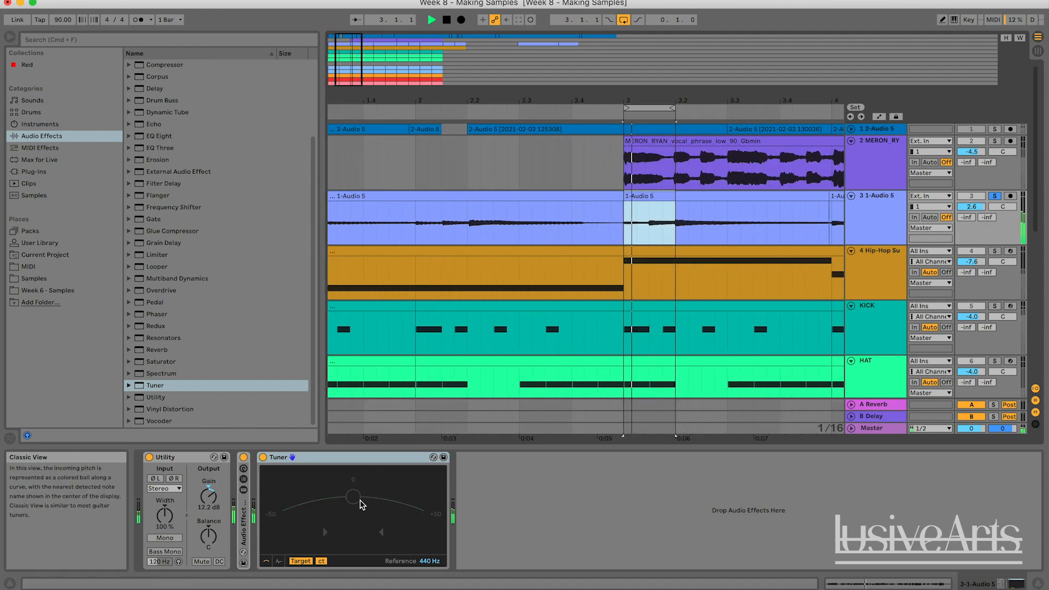
{"action": "key", "text": "space"}
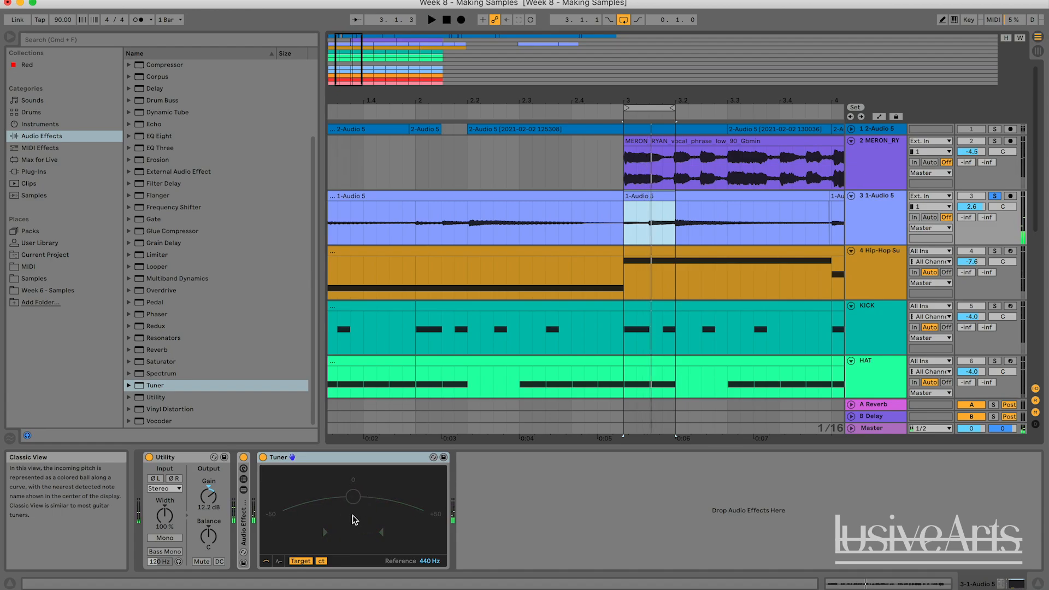
{"action": "key", "text": "space"}
{"action": "key", "text": "space"}
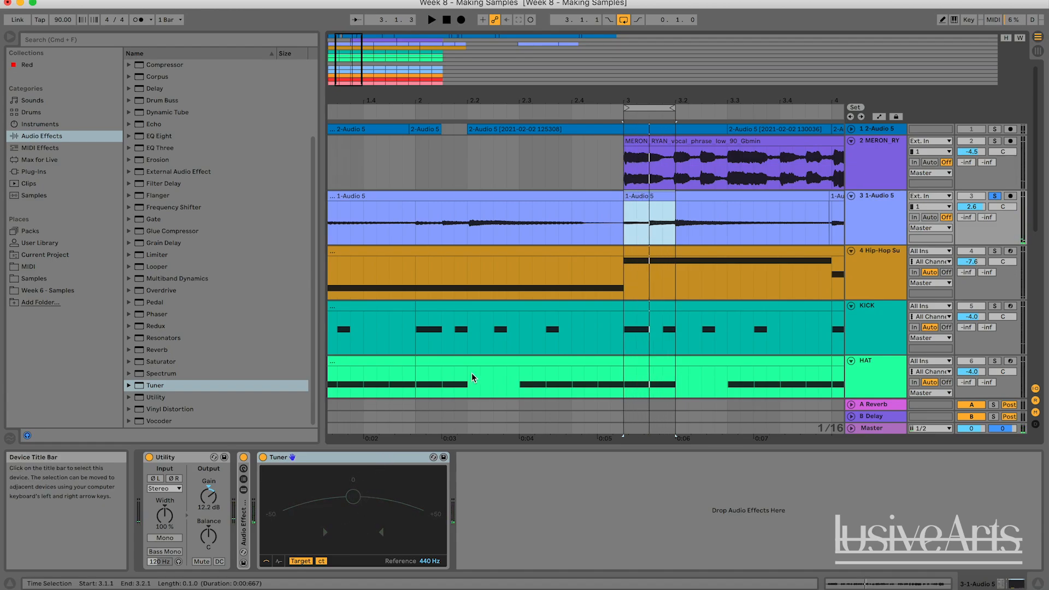
- Delete the Tuner from the 1-Audio 5 track's effects
{"action": "left_click", "coordinate": [346, 457]}
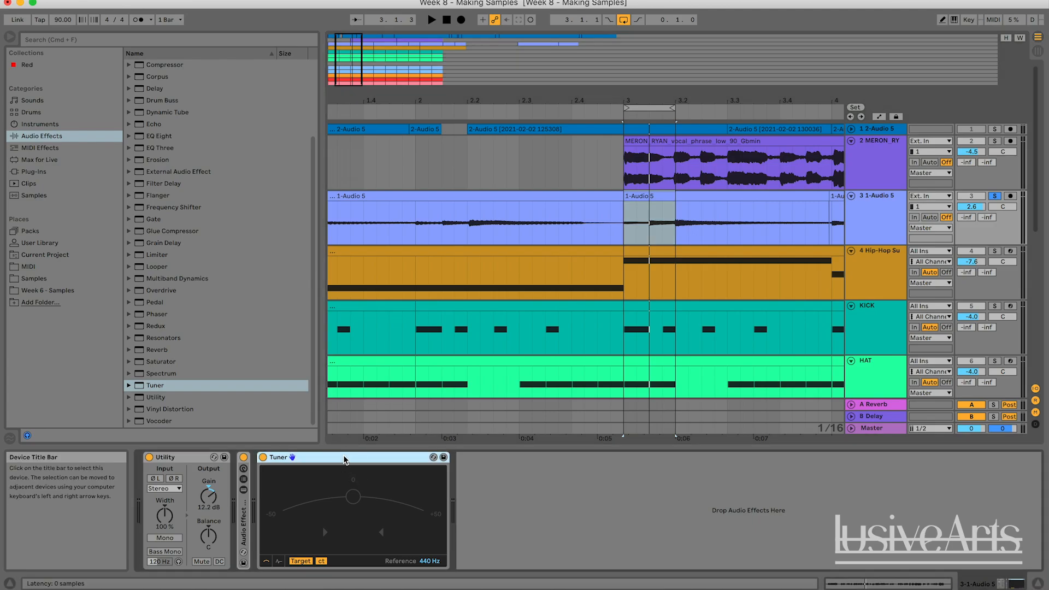
{"action": "left_click_drag", "start_coordinate": [362, 100], "coordinate": [362, 55]}
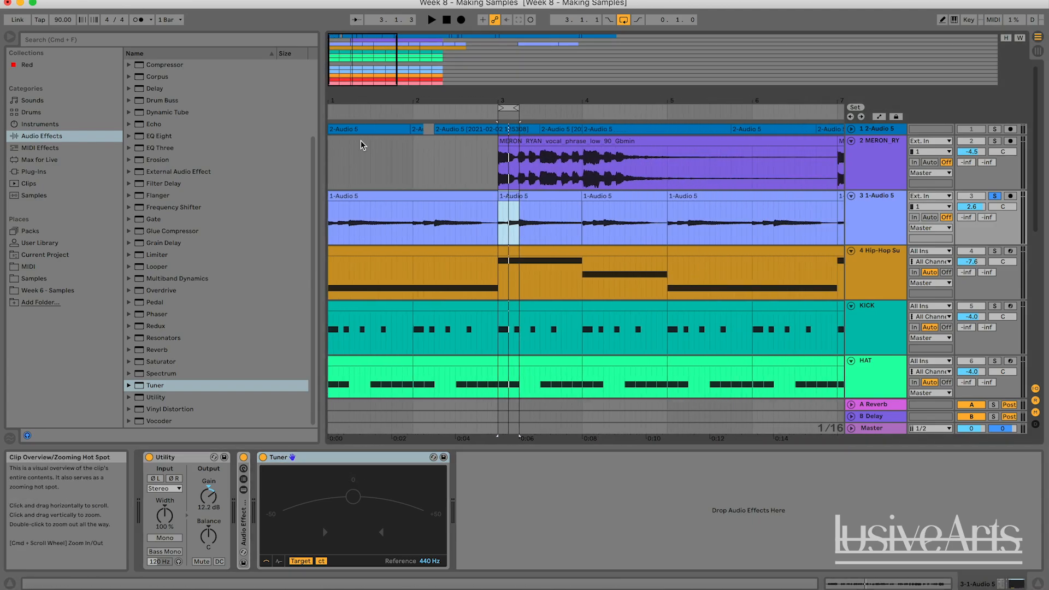
{"action": "left_click", "coordinate": [353, 459]}
{"action": "key", "text": "Delete"}
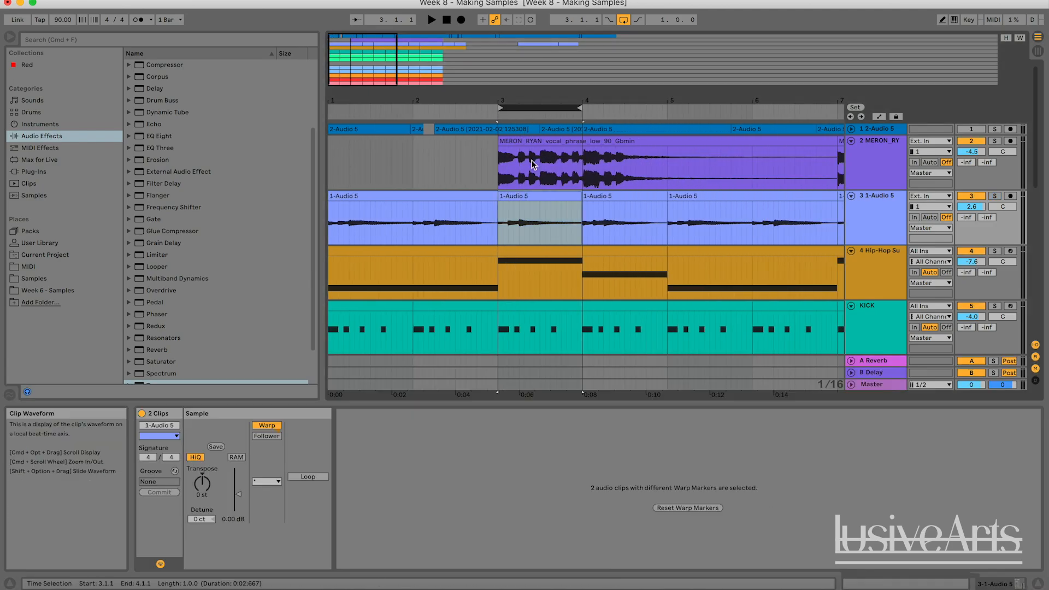
- Turn on Warp for the vocal phrase clip that starts at bar 3 of the second track
{"action": "left_click", "coordinate": [532, 163]}
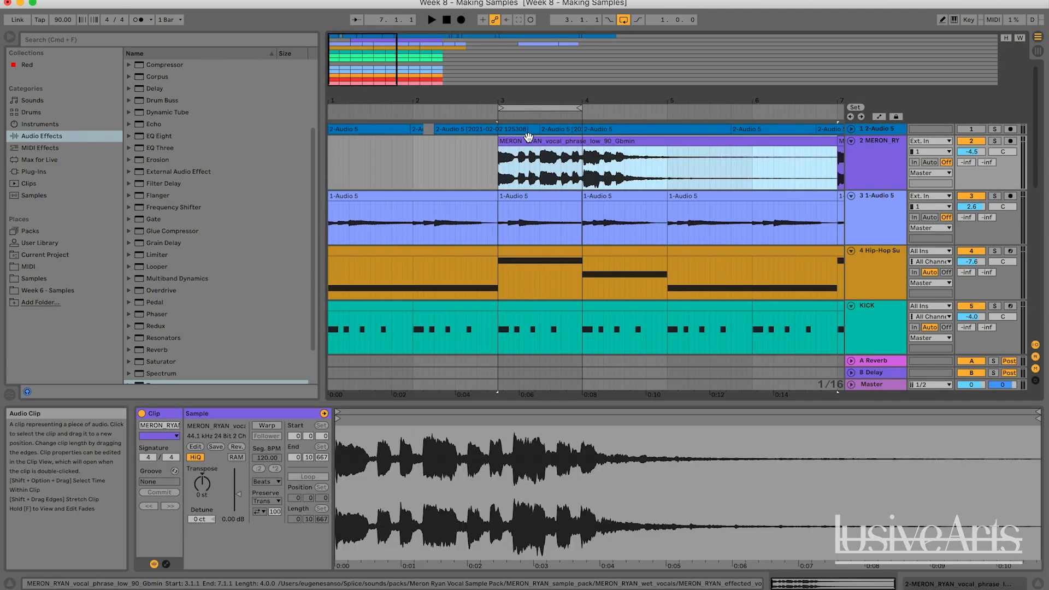
{"action": "left_click", "coordinate": [514, 174]}
{"action": "left_click", "coordinate": [487, 169]}
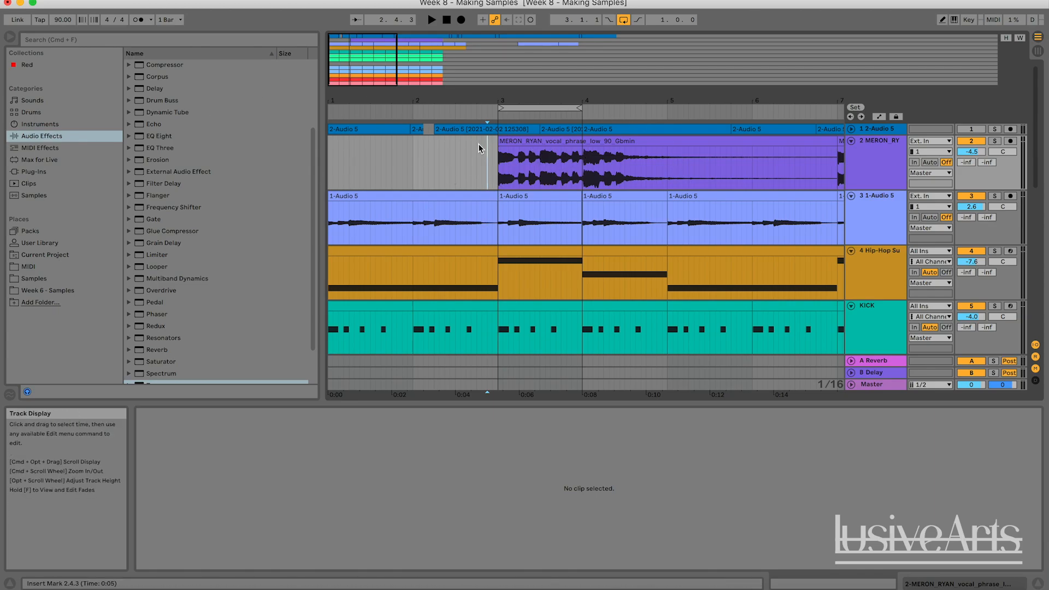
{"action": "left_click", "coordinate": [535, 144]}
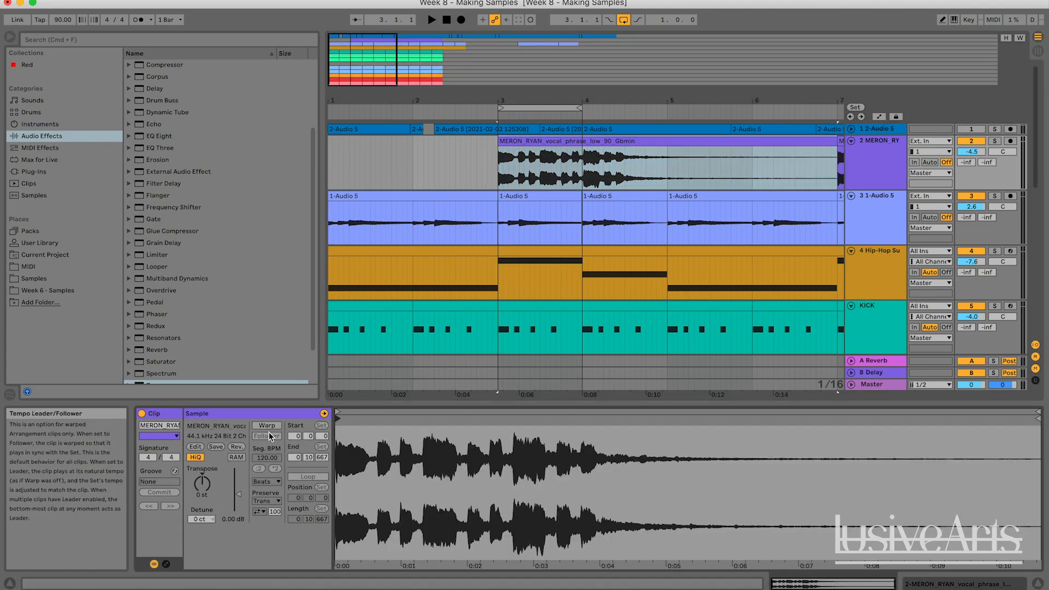
{"action": "left_click", "coordinate": [267, 426]}
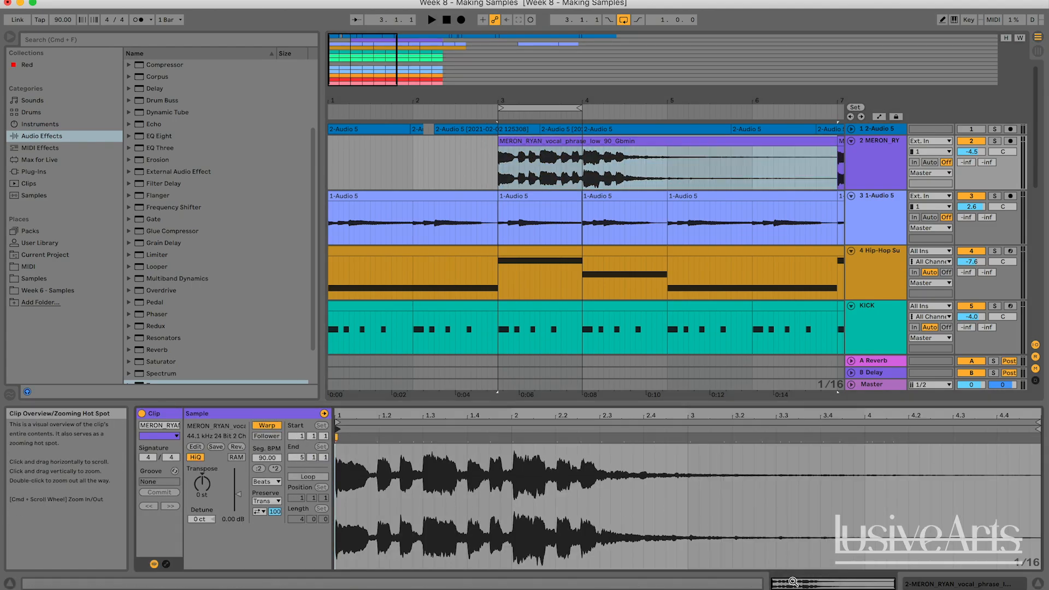
- Shift the vocal clip's transient at bar 2 of the sample to about 2.1.4, stretching the audio before it
{"action": "left_click_drag", "start_coordinate": [793, 581], "coordinate": [786, 589]}
{"action": "scroll", "coordinate": [616, 235], "scroll_direction": "right", "scroll_amount": 5}
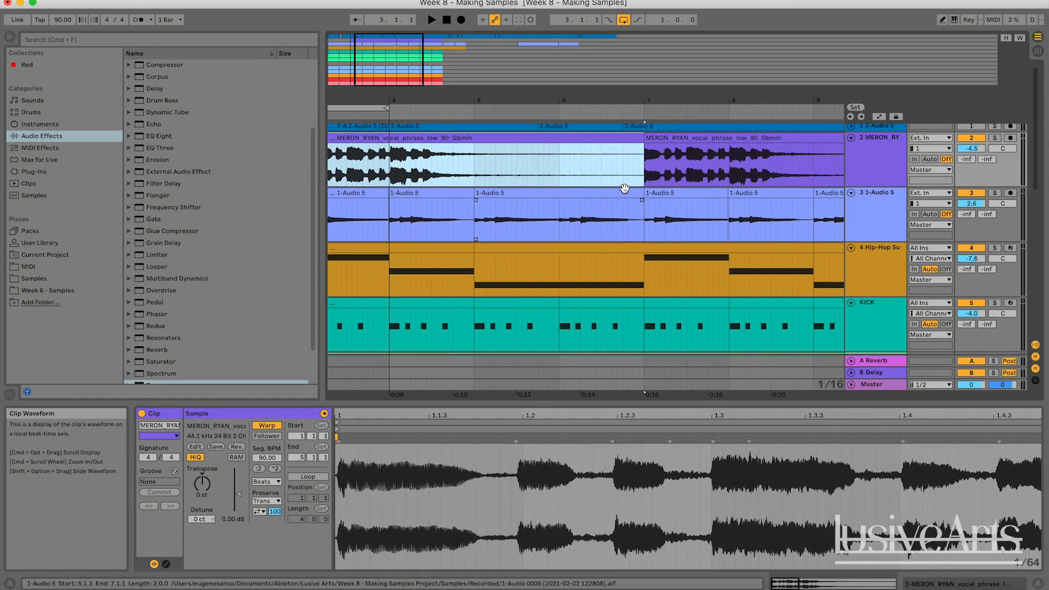
{"action": "left_click", "coordinate": [677, 146]}
{"action": "left_click", "coordinate": [422, 139]}
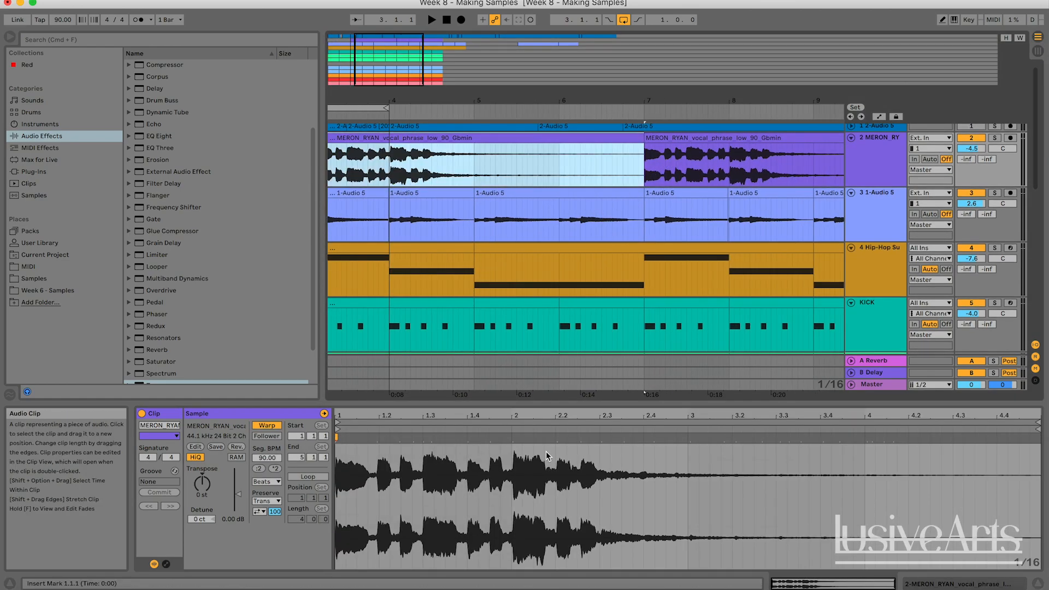
{"action": "left_click_drag", "start_coordinate": [515, 434], "coordinate": [550, 440]}
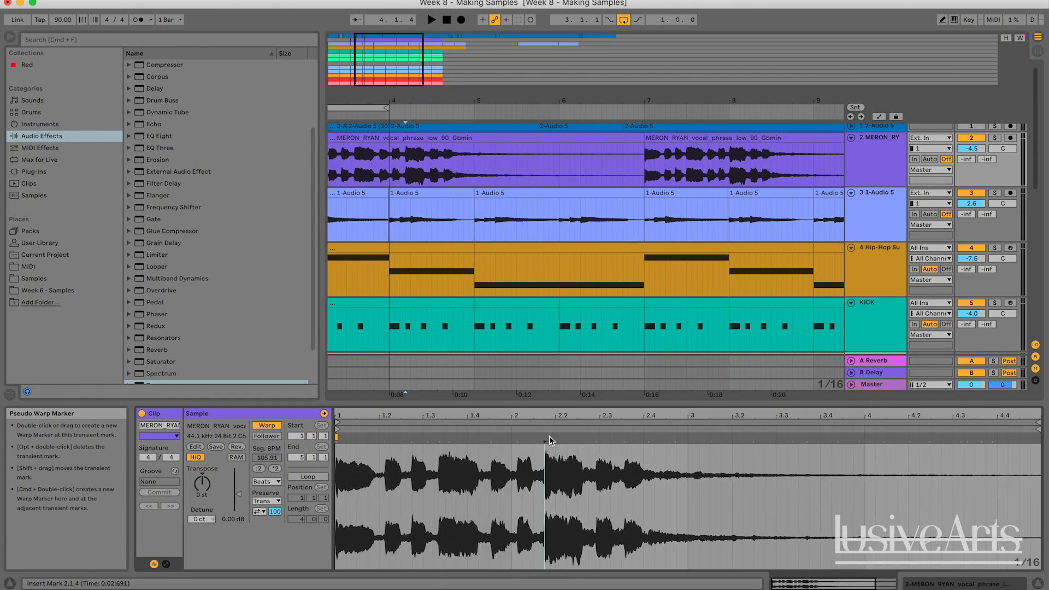
- Turn off the arrangement loop and play the stretched vocal phrase from bar 3 against the beat
{"action": "key", "text": "space"}
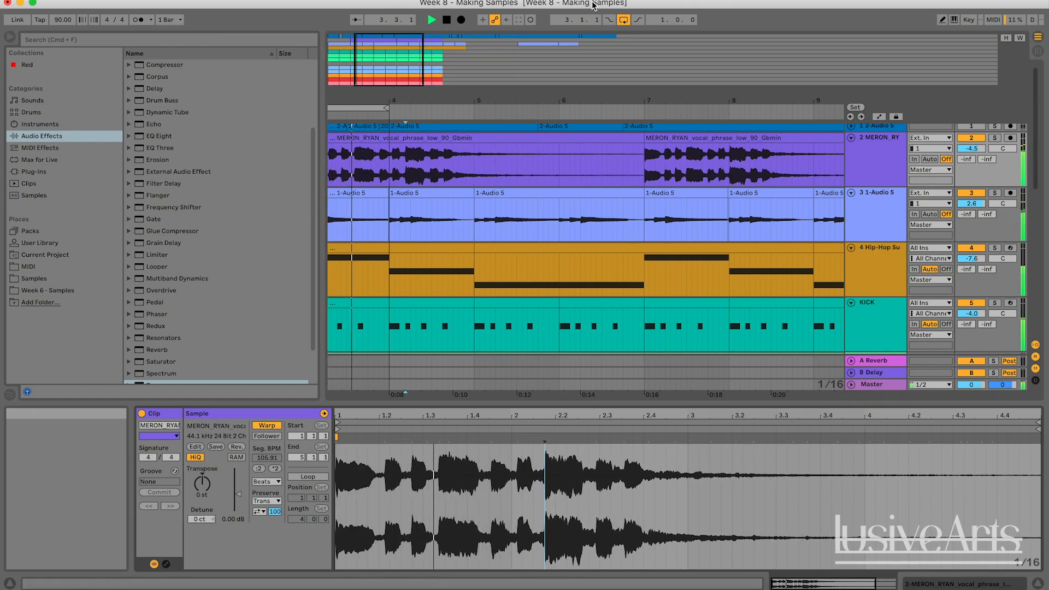
{"action": "left_click_drag", "start_coordinate": [587, 101], "coordinate": [592, 41]}
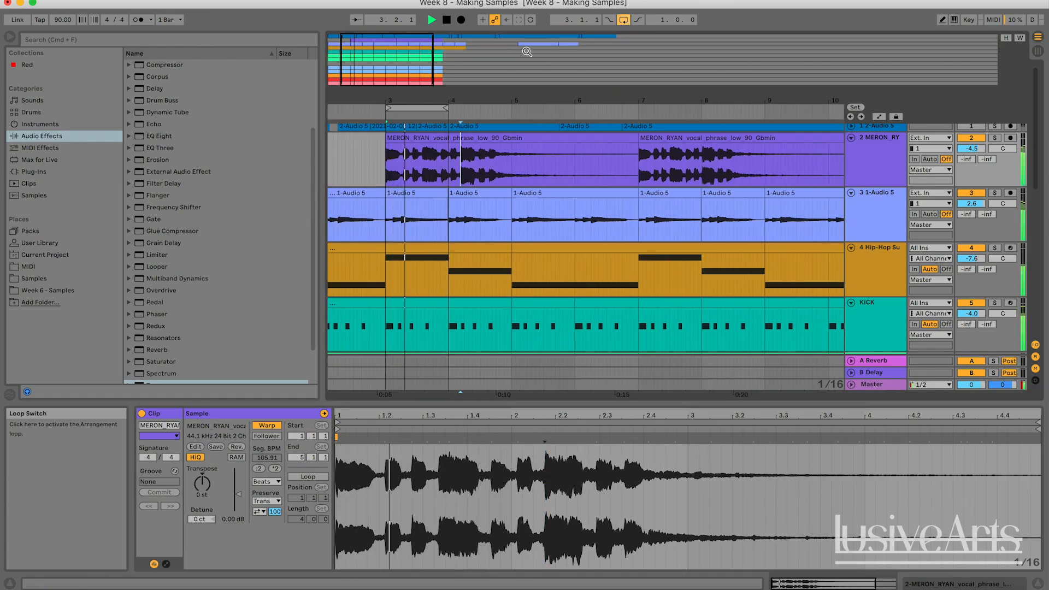
{"action": "left_click", "coordinate": [624, 20]}
{"action": "left_click_drag", "start_coordinate": [513, 101], "coordinate": [679, 128]}
{"action": "left_click", "coordinate": [480, 141]}
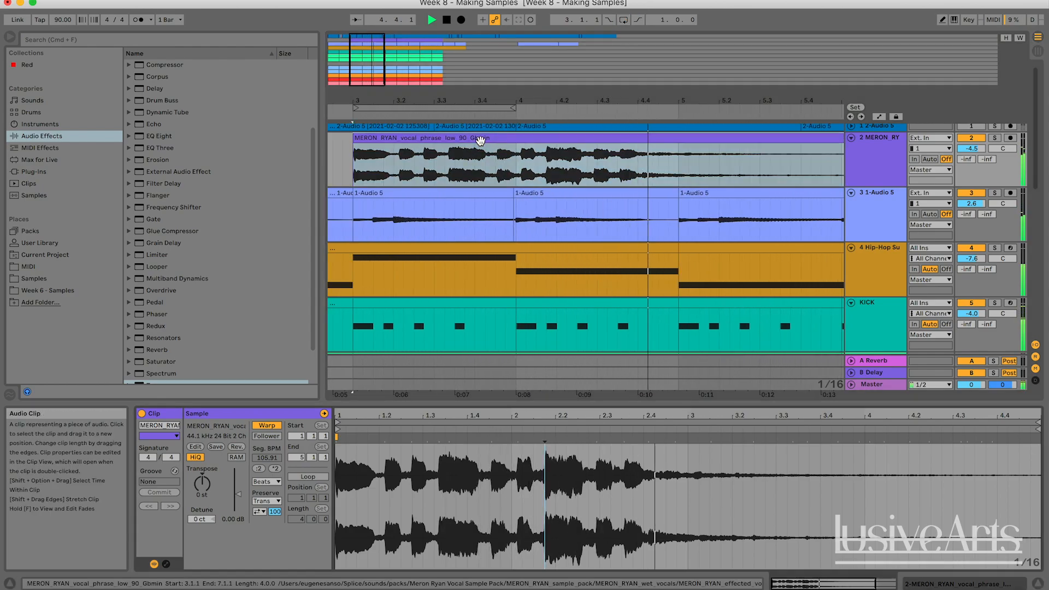
{"action": "key", "text": "space"}
- Set the vocal clip's warp mode to Complex and play the phrase briefly from bar 3
{"action": "left_click_drag", "start_coordinate": [812, 583], "coordinate": [779, 580]}
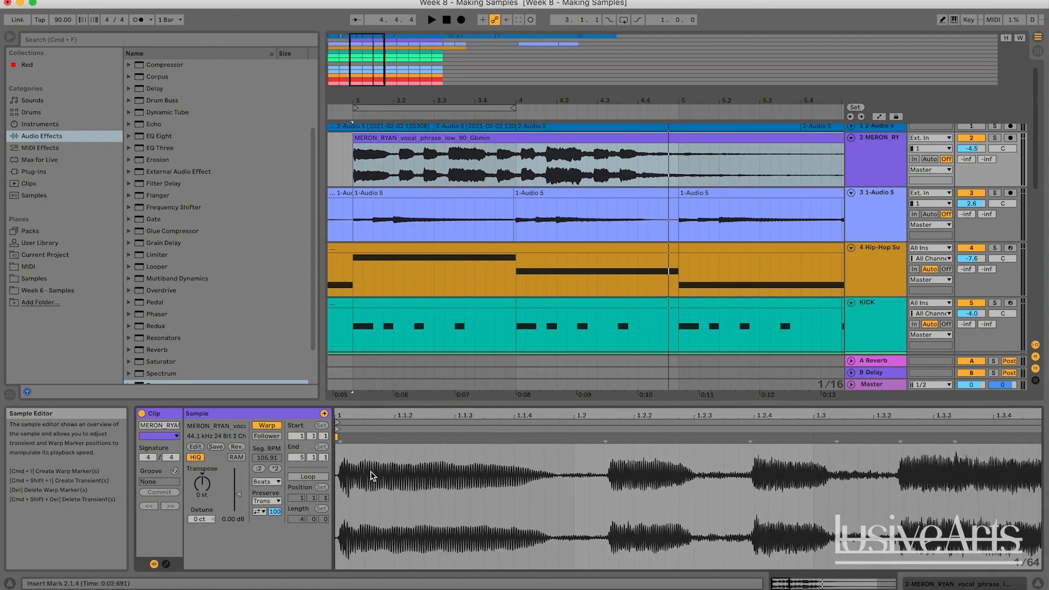
{"action": "left_click", "coordinate": [264, 483]}
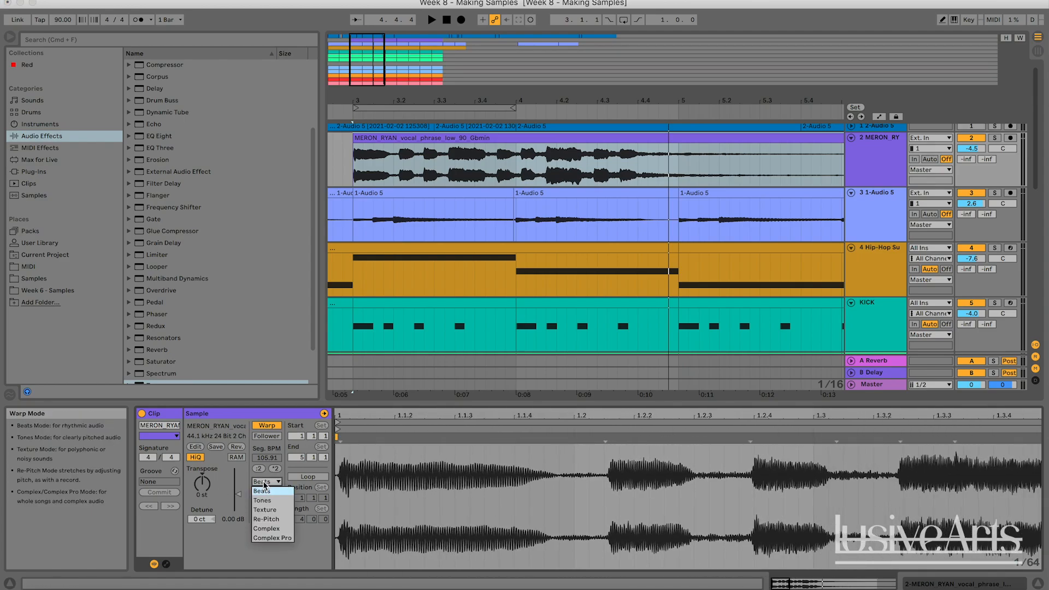
{"action": "left_click", "coordinate": [264, 529]}
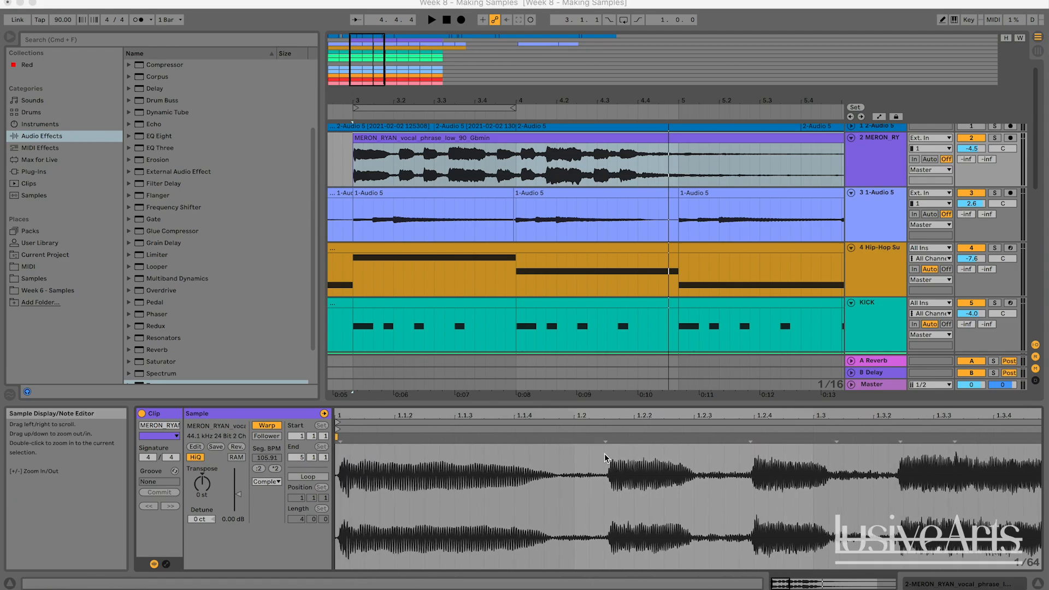
{"action": "left_click", "coordinate": [355, 173]}
{"action": "key", "text": "space"}
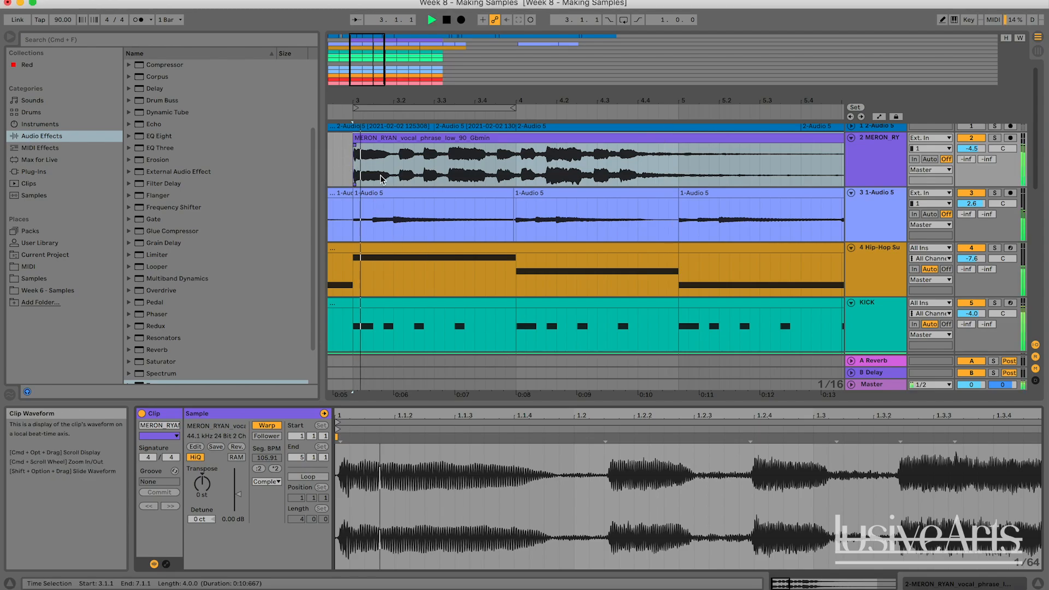
{"action": "key", "text": "space"}
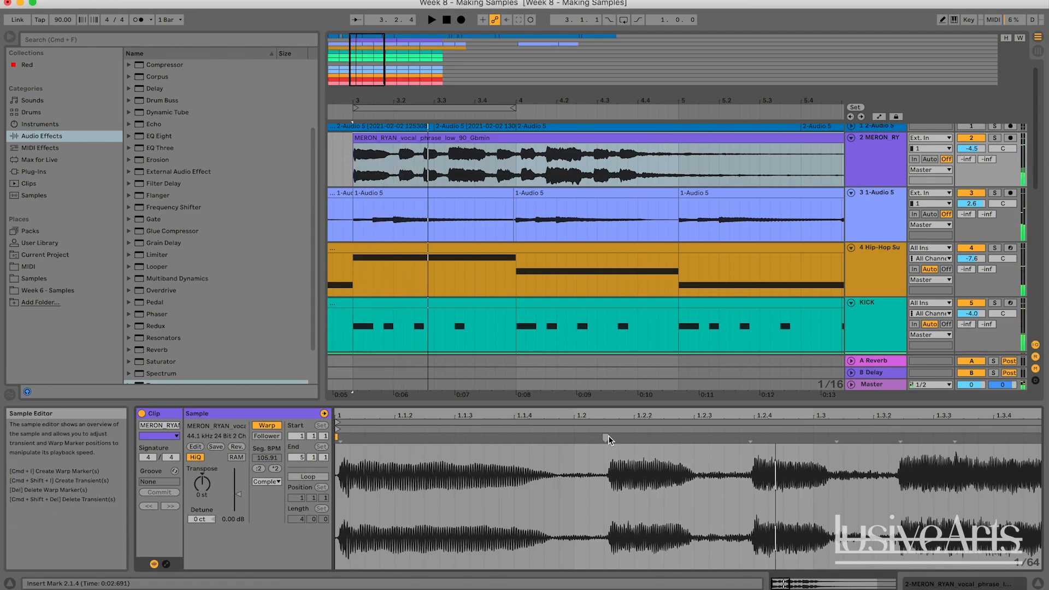
- Pin the vocal clip's second transient to beat 1.2 with a warp marker and play back the result
{"action": "left_click", "coordinate": [604, 438]}
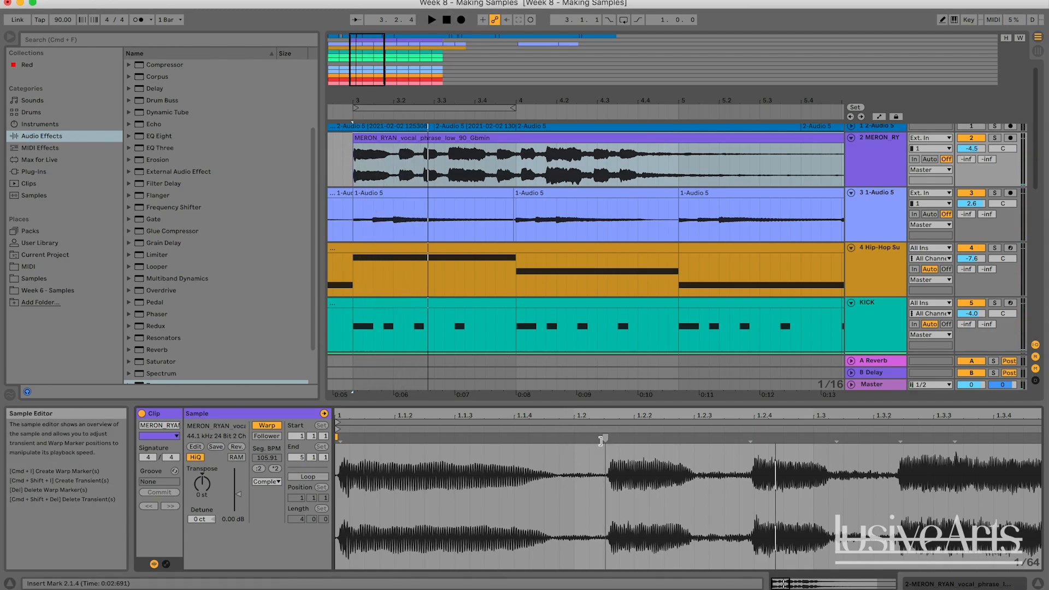
{"action": "left_click_drag", "start_coordinate": [606, 438], "coordinate": [578, 439]}
{"action": "key", "text": "space"}
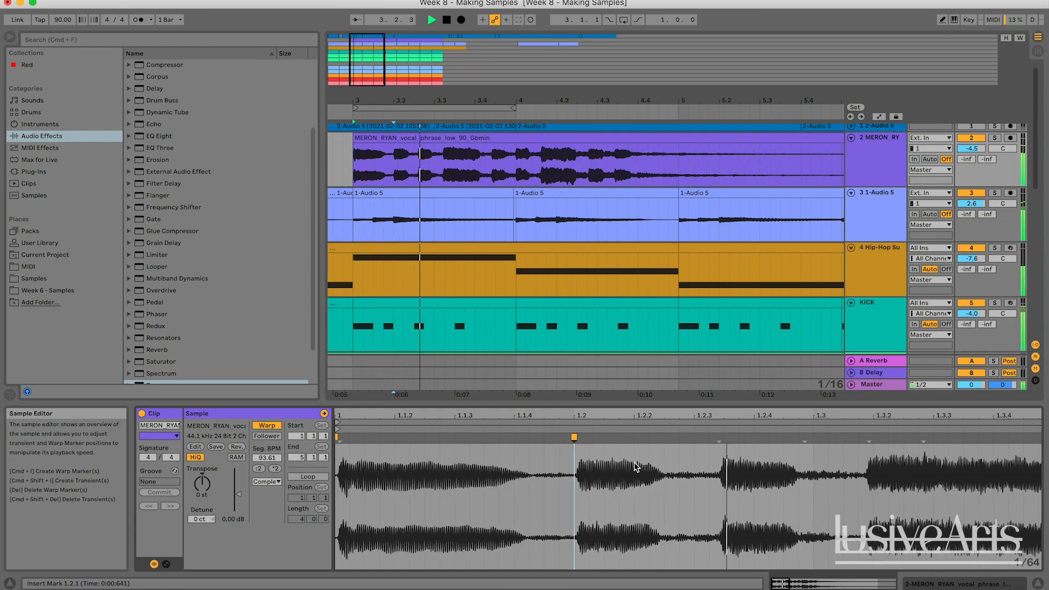
{"action": "key", "text": "space"}
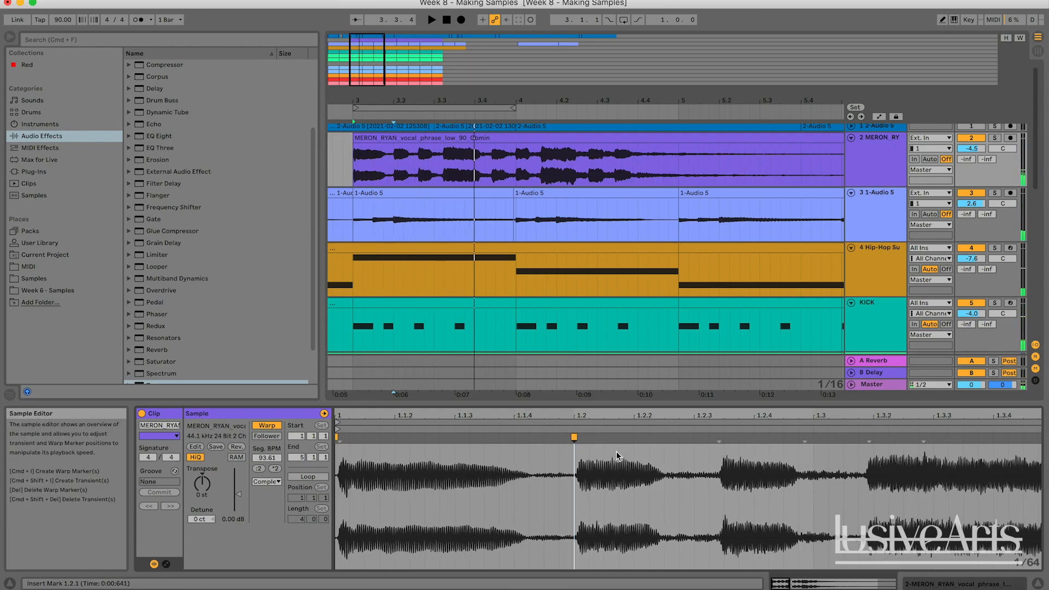
- Pin the vocal clip's fourth transient to beat 1.3 with a warp marker and listen to the new timing
{"action": "scroll", "coordinate": [616, 451], "scroll_direction": "right", "scroll_amount": 2}
{"action": "scroll", "coordinate": [718, 454], "scroll_direction": "right", "scroll_amount": 2}
{"action": "left_click", "coordinate": [777, 437]}
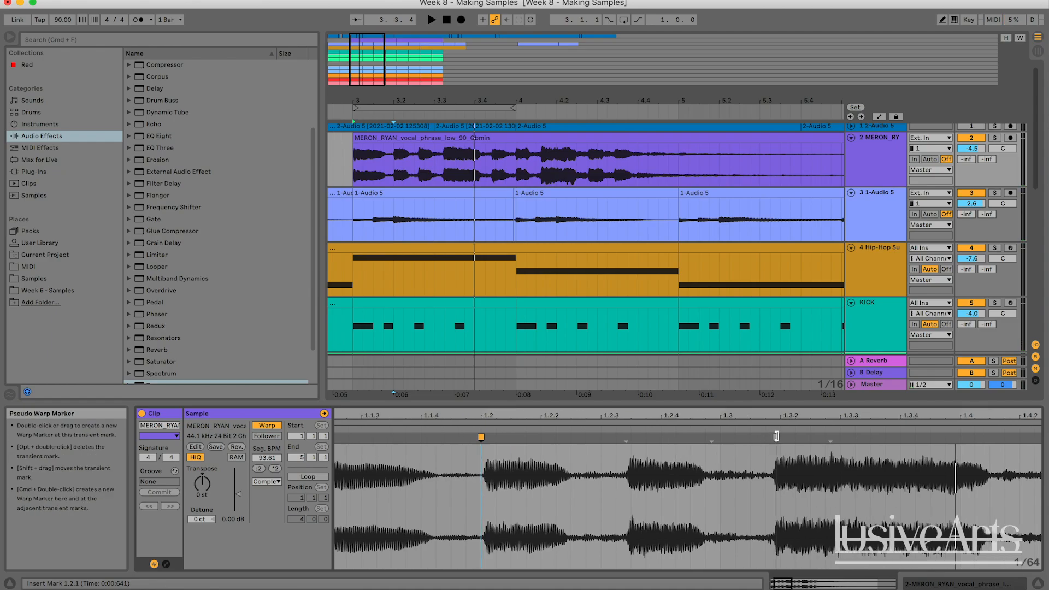
{"action": "mouse_move", "coordinate": [777, 436]}
{"action": "left_mouse_down"}
{"action": "mouse_move", "coordinate": [707, 437]}
{"action": "mouse_move", "coordinate": [721, 438]}
{"action": "left_mouse_up"}
{"action": "key", "text": "space"}
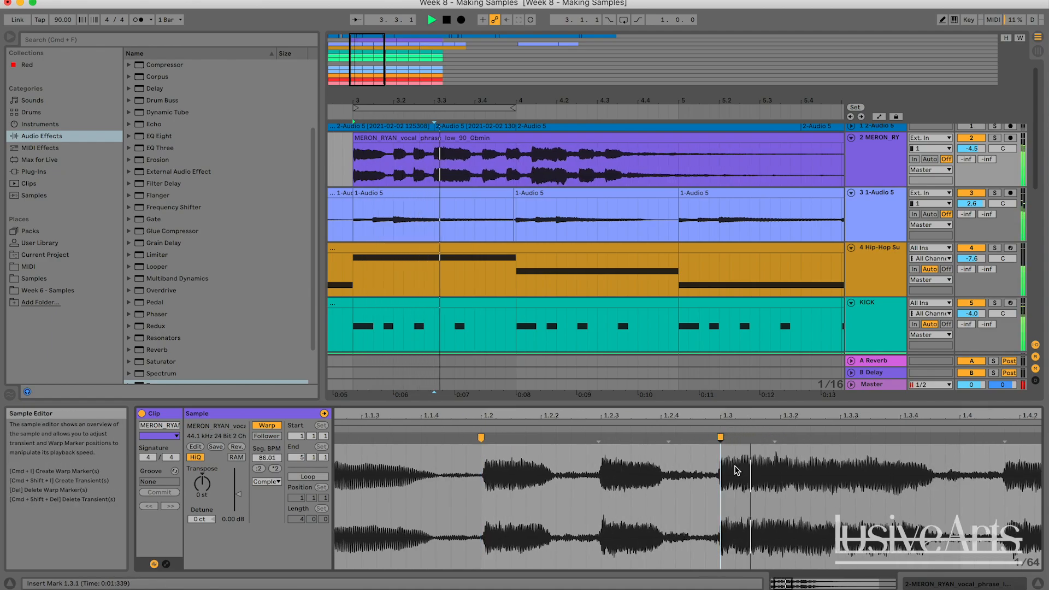
{"action": "left_click", "coordinate": [598, 467]}
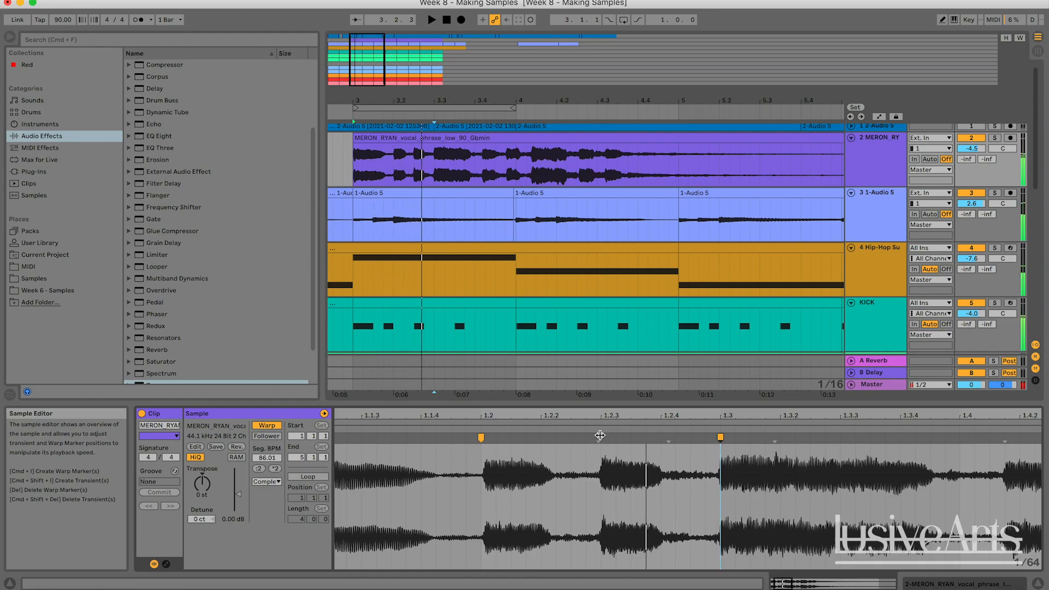
{"action": "left_click", "coordinate": [651, 511]}
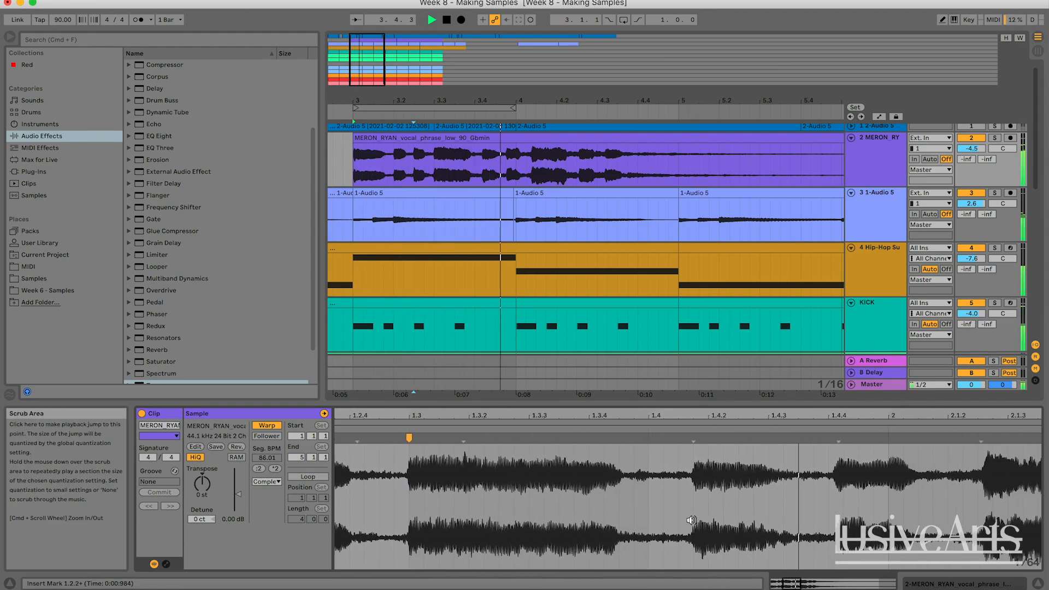
{"action": "key", "text": "space"}
- Add a warp marker on the vocal clip's fifth transient and move it to beat 1.4
{"action": "left_click_drag", "start_coordinate": [796, 583], "coordinate": [795, 560]}
{"action": "double_click", "coordinate": [626, 438]}
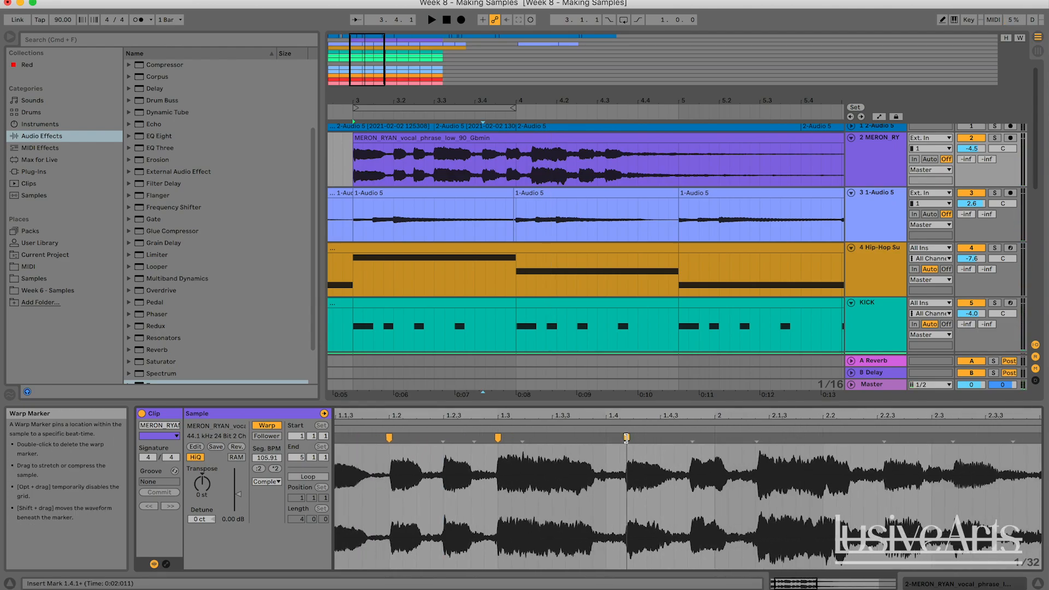
{"action": "double_click", "coordinate": [628, 438]}
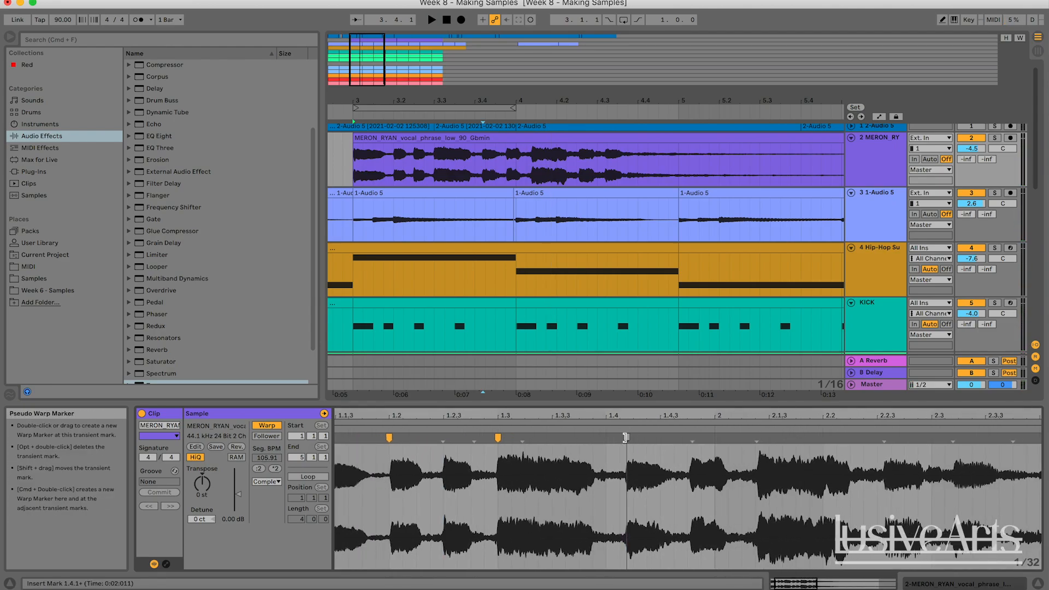
{"action": "double_click", "coordinate": [627, 438]}
{"action": "left_click_drag", "start_coordinate": [626, 437], "coordinate": [605, 438]}
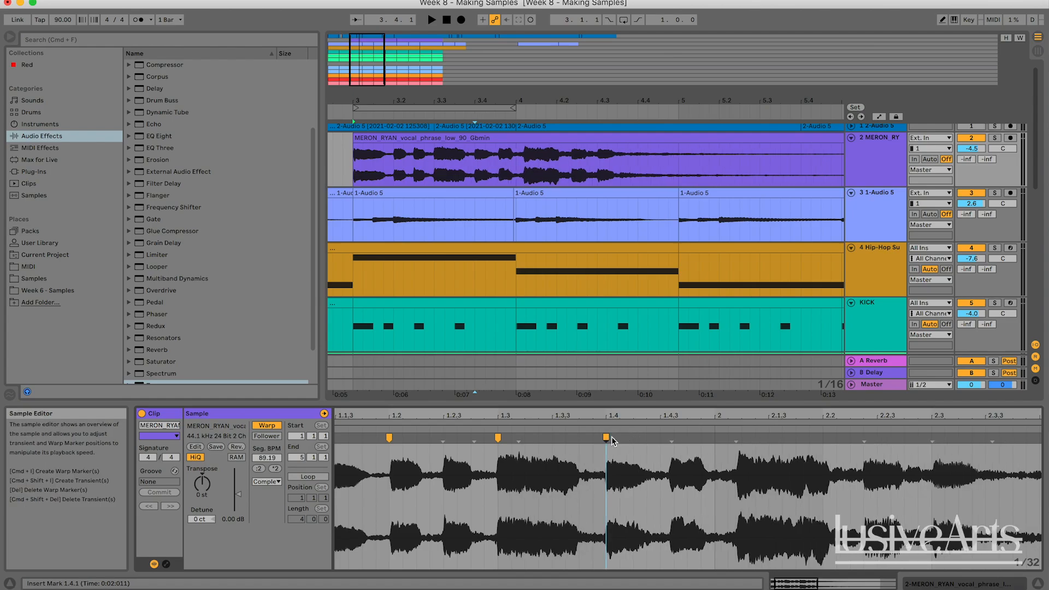
- Delete the warp markers at beats 1.4, 1.3 and 1.2 of the vocal clip
{"action": "double_click", "coordinate": [606, 438]}
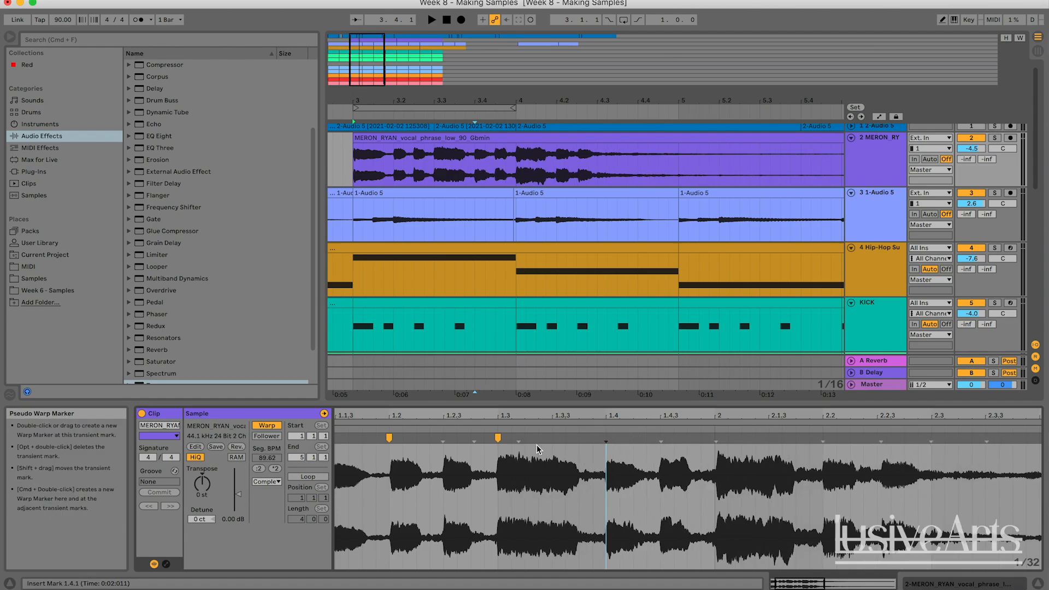
{"action": "double_click", "coordinate": [498, 438]}
{"action": "scroll", "coordinate": [445, 456], "scroll_direction": "left", "scroll_amount": 2}
{"action": "double_click", "coordinate": [442, 438]}
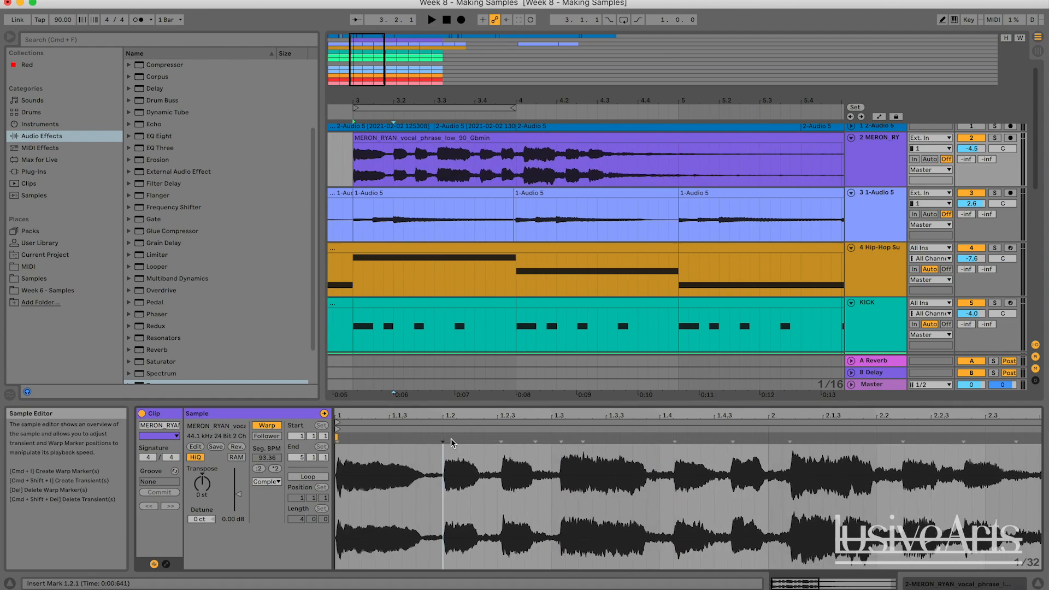
- Pin the vocal clip's second transient to beat 1.2, undo the stray shift after it, and move the sixth transient to 1.4
{"action": "left_click_drag", "start_coordinate": [460, 438], "coordinate": [443, 437]}
{"action": "left_click_drag", "start_coordinate": [675, 437], "coordinate": [632, 437]}
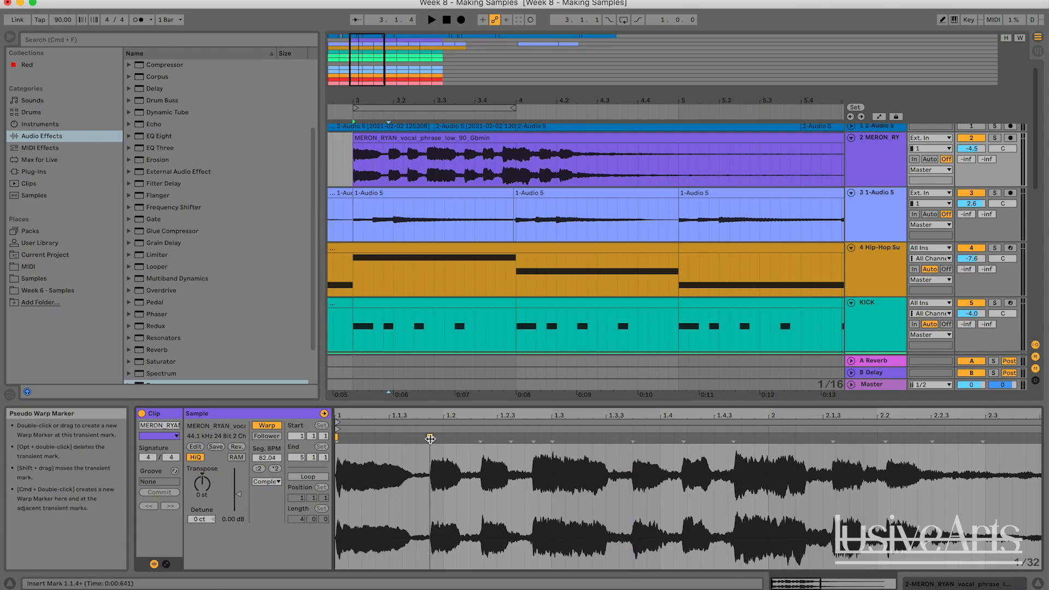
{"action": "key", "text": "super+z"}
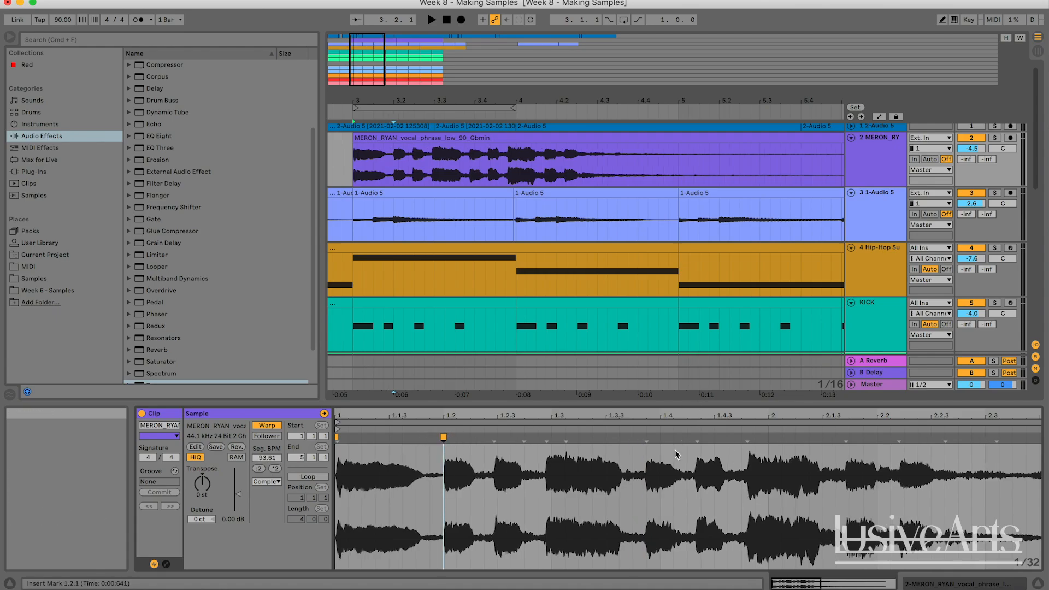
{"action": "left_click", "coordinate": [697, 437]}
{"action": "left_click_drag", "start_coordinate": [698, 438], "coordinate": [673, 438]}
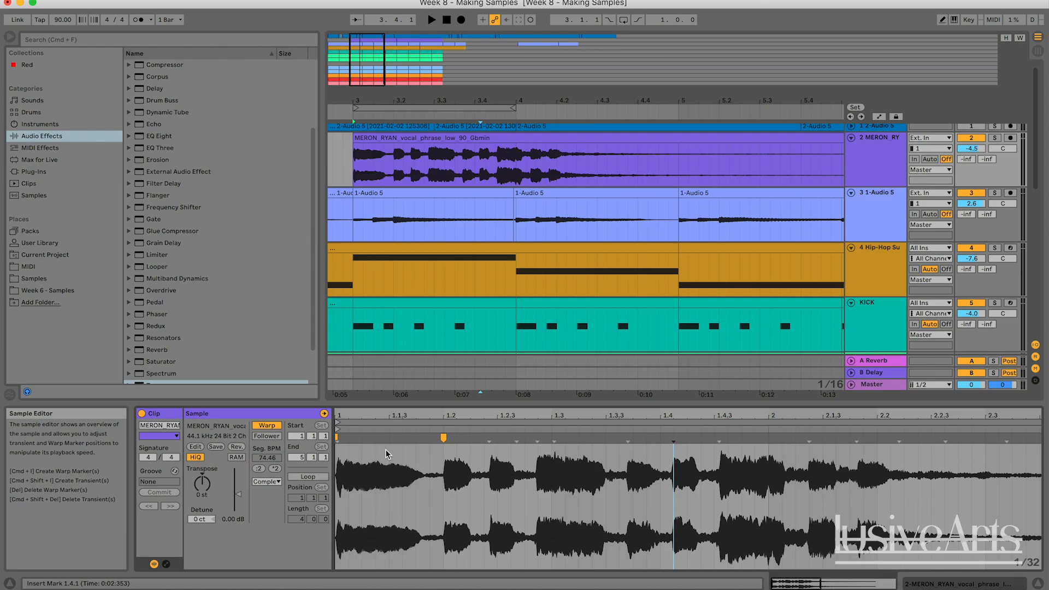
- Add warp markers that pin the vocal clip's third transient to 1.2.3 and its fourth to 1.3
{"action": "left_click", "coordinate": [488, 437]}
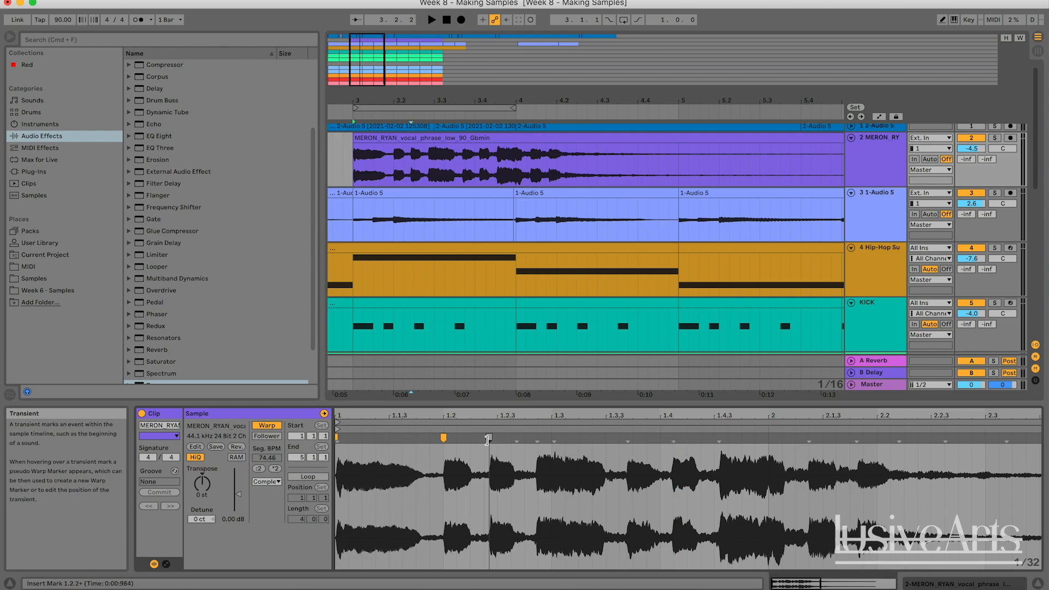
{"action": "left_click_drag", "start_coordinate": [488, 438], "coordinate": [552, 438]}
{"action": "left_click", "coordinate": [564, 438]}
- Move the vocal clip's sixth transient to just before 1.4.3 and play the adjusted phrase
{"action": "mouse_move", "coordinate": [687, 437]}
{"action": "left_mouse_down"}
{"action": "mouse_move", "coordinate": [645, 438]}
{"action": "mouse_move", "coordinate": [728, 438]}
{"action": "left_mouse_up"}
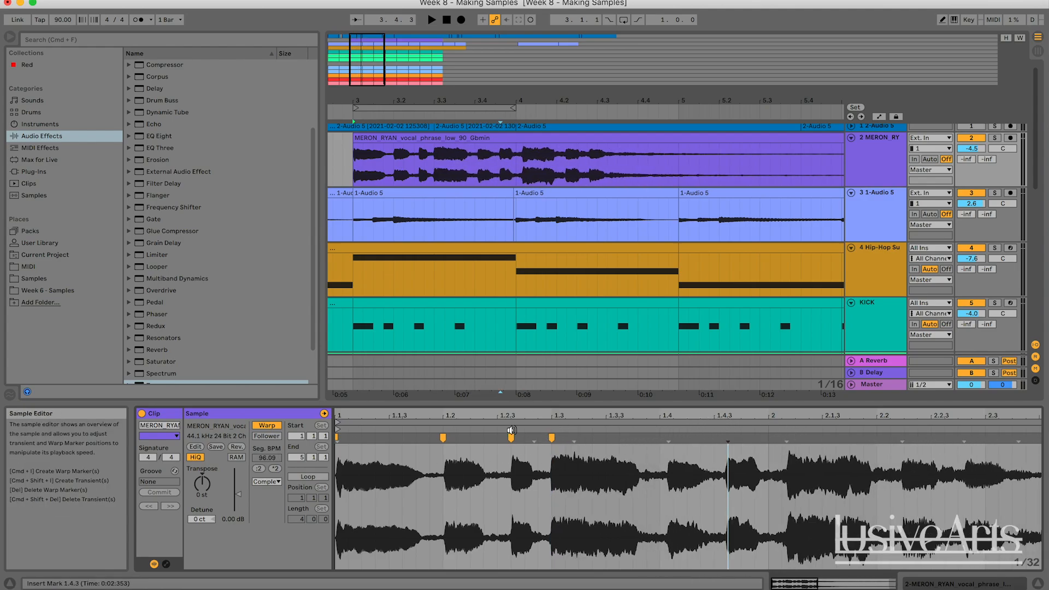
{"action": "left_click_drag", "start_coordinate": [727, 438], "coordinate": [714, 437]}
{"action": "key", "text": "space"}
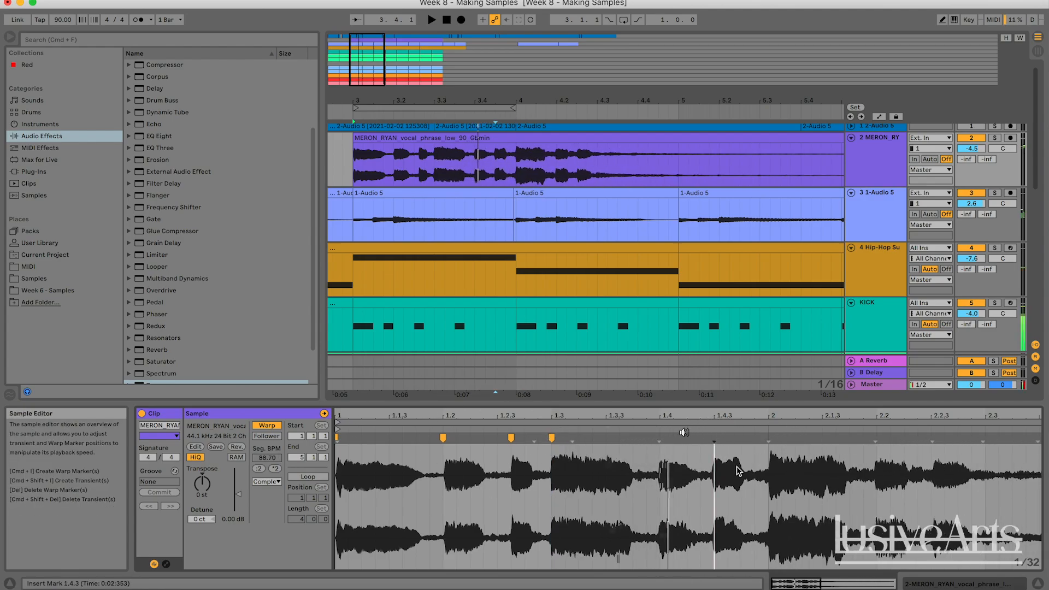
- Pin the vocal clip's transient just before beat 2.2 with a warp marker and remove the marker at 1.2.3
{"action": "left_click_drag", "start_coordinate": [814, 584], "coordinate": [814, 570]}
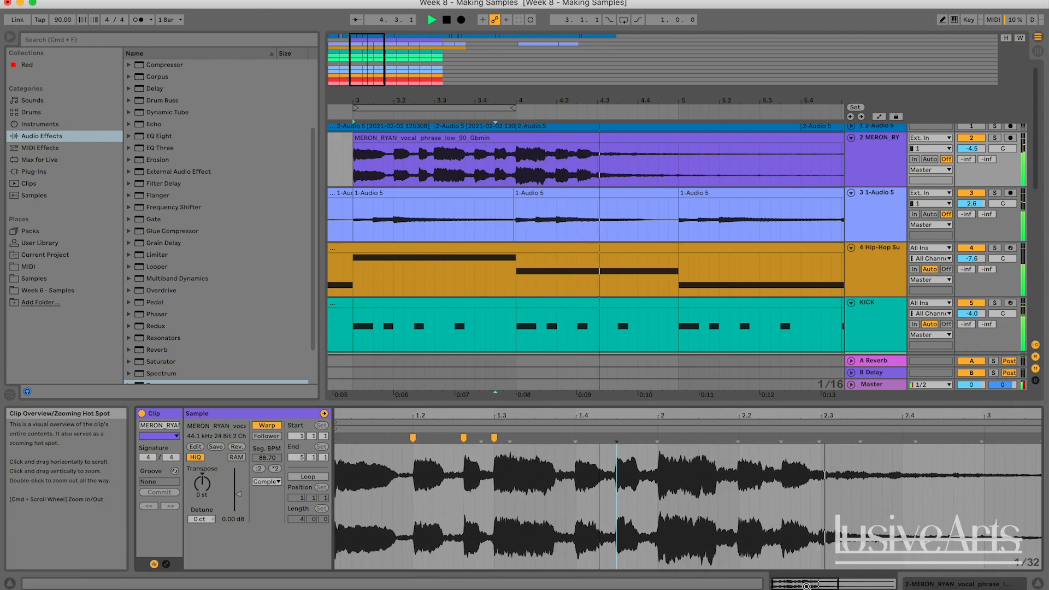
{"action": "double_click", "coordinate": [736, 440]}
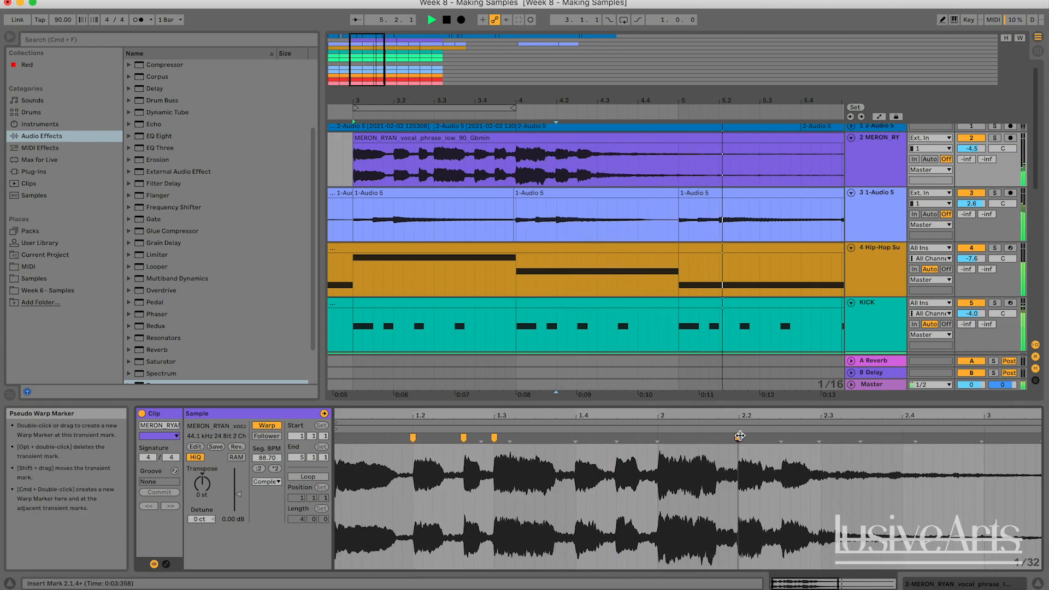
{"action": "left_click_drag", "start_coordinate": [787, 583], "coordinate": [784, 557]}
{"action": "key", "text": "space"}
{"action": "key", "text": "space"}
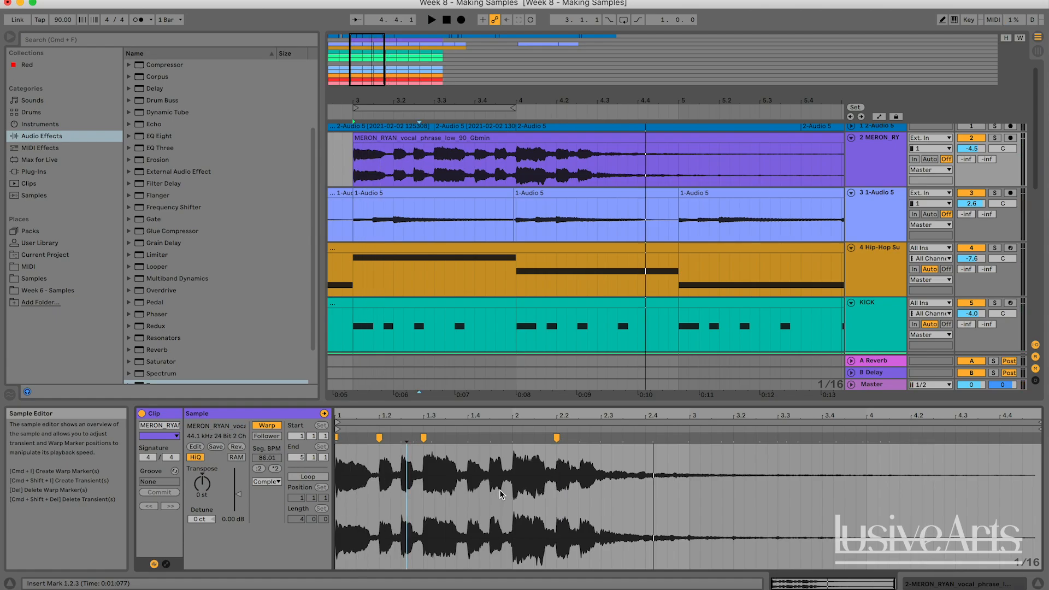
- Play the start of the vocal phrase in bar 3 again to check its timing with the adjusted warp markers
{"action": "left_click_drag", "start_coordinate": [782, 583], "coordinate": [776, 589]}
{"action": "left_click_drag", "start_coordinate": [361, 101], "coordinate": [430, 109]}
{"action": "key", "text": "space"}
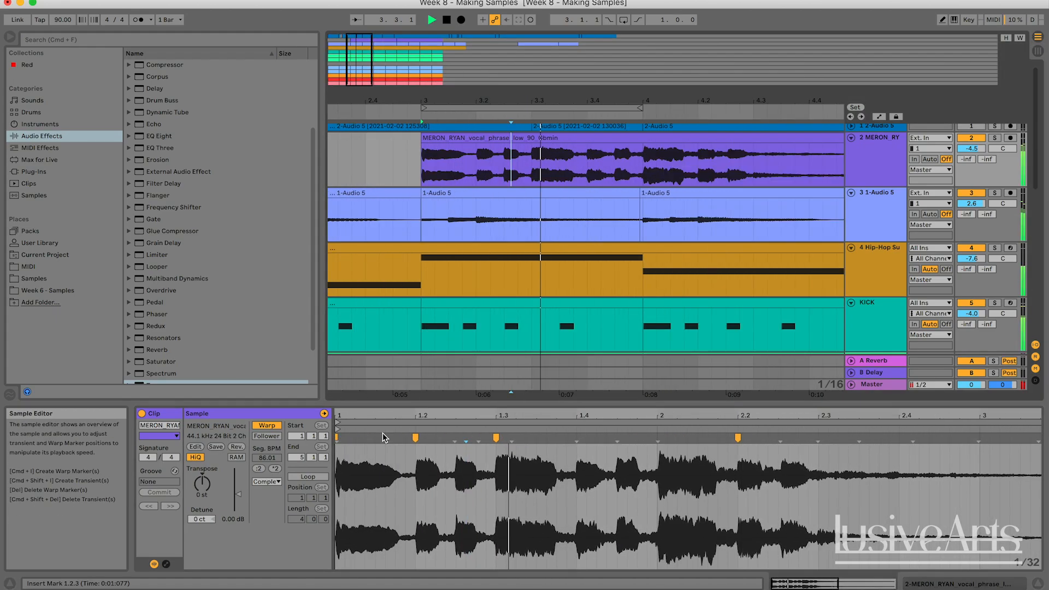
{"action": "key", "text": "space"}
{"action": "key", "text": "space"}
{"action": "key", "text": "space"}
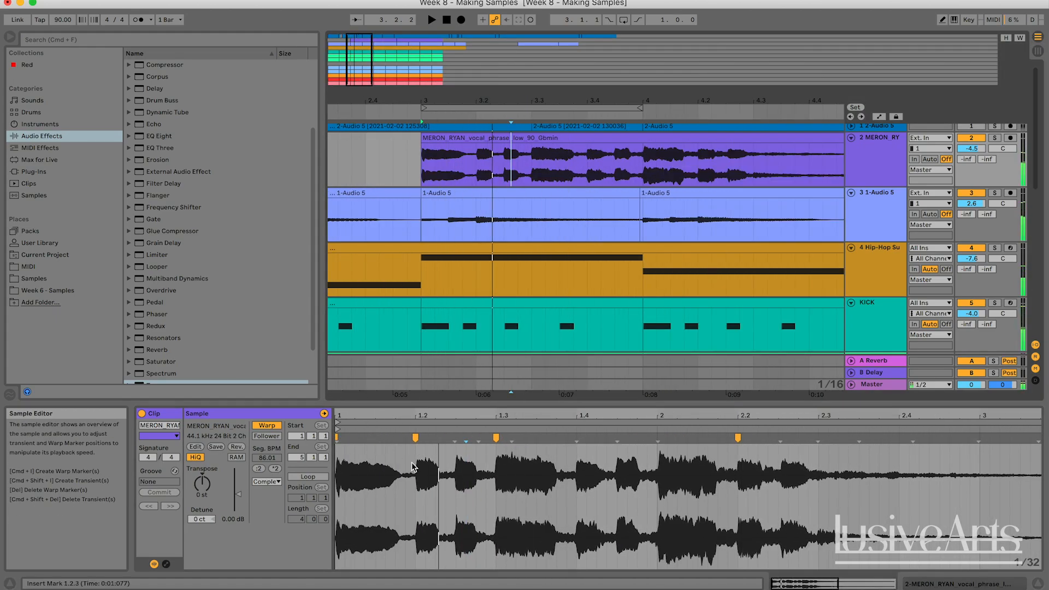
- Turn on the metronome and play the vocal phrase against it to check the warped timing
{"action": "scroll", "coordinate": [768, 203], "scroll_direction": "up", "scroll_amount": 1}
{"action": "scroll", "coordinate": [768, 204], "scroll_direction": "right", "scroll_amount": 1}
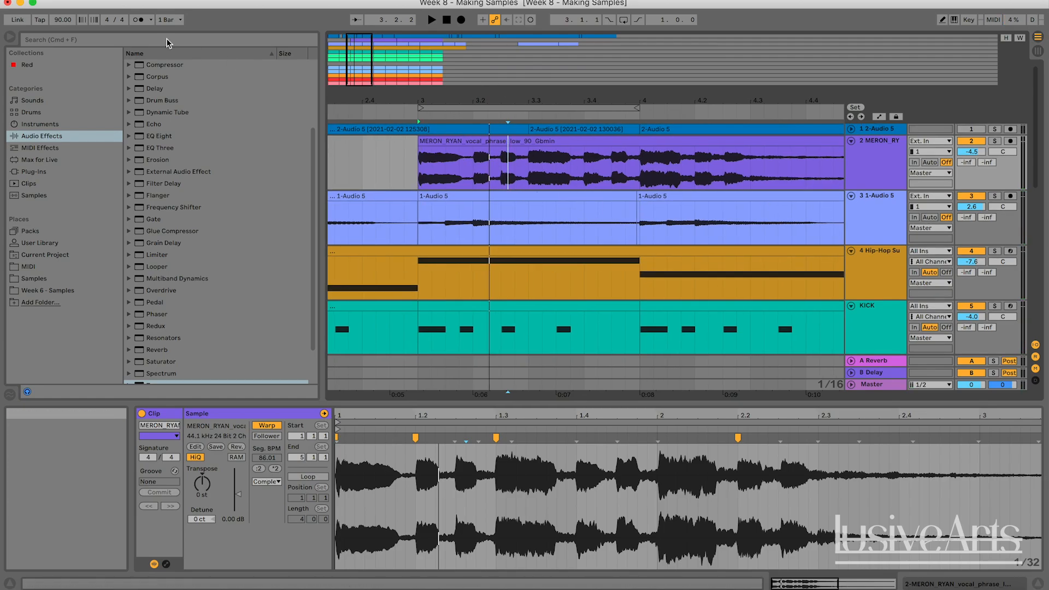
{"action": "left_click", "coordinate": [137, 20]}
{"action": "key", "text": "space"}
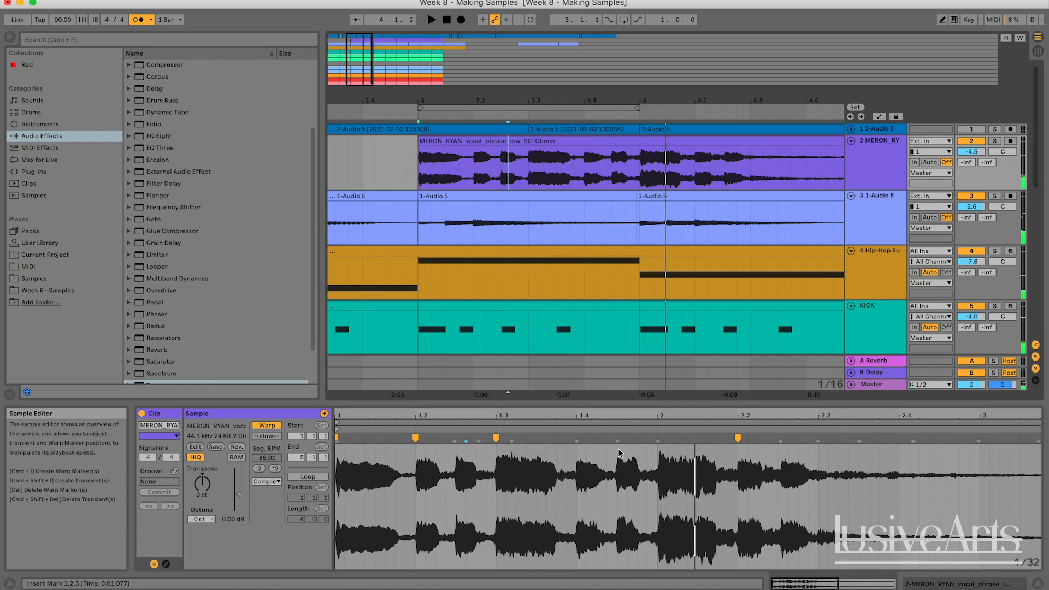
{"action": "key", "text": "space"}
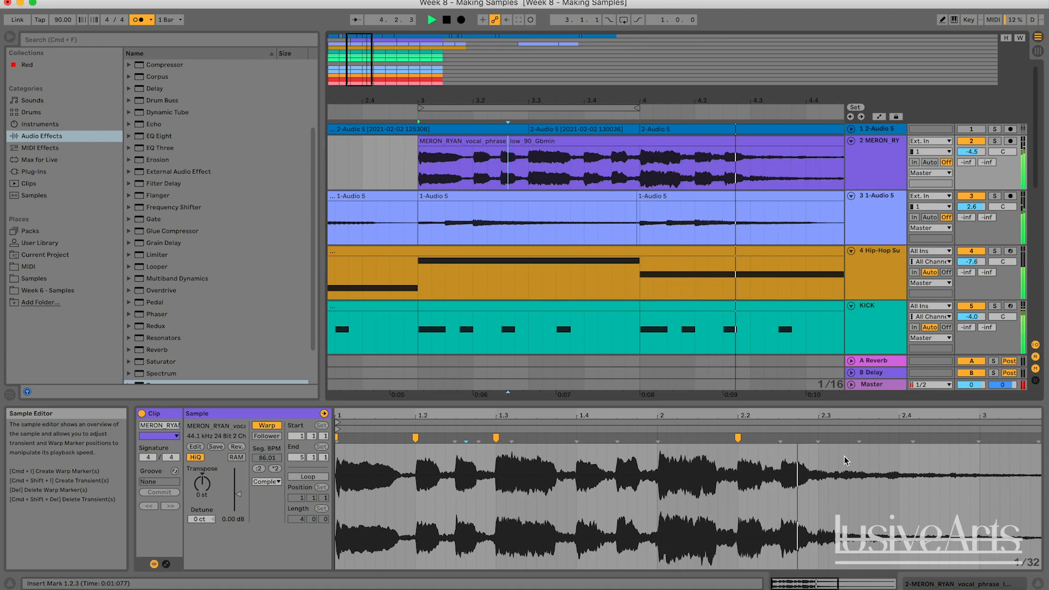
{"action": "key", "text": "space"}
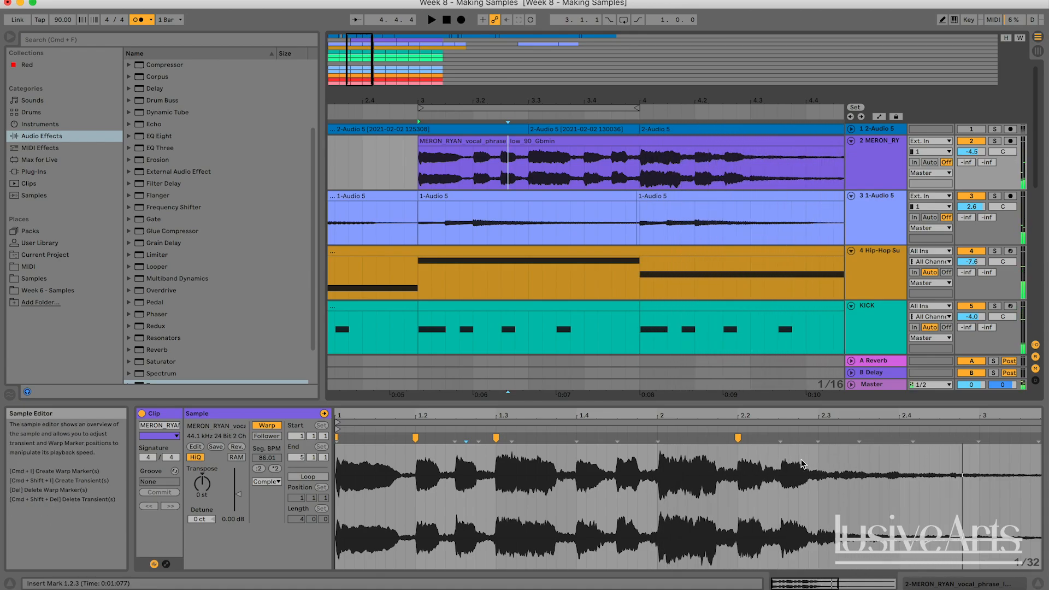
- Turn the metronome off and bring the arrangement's first 16 bars into view
{"action": "key", "text": "minus"}
{"action": "key", "text": "minus"}
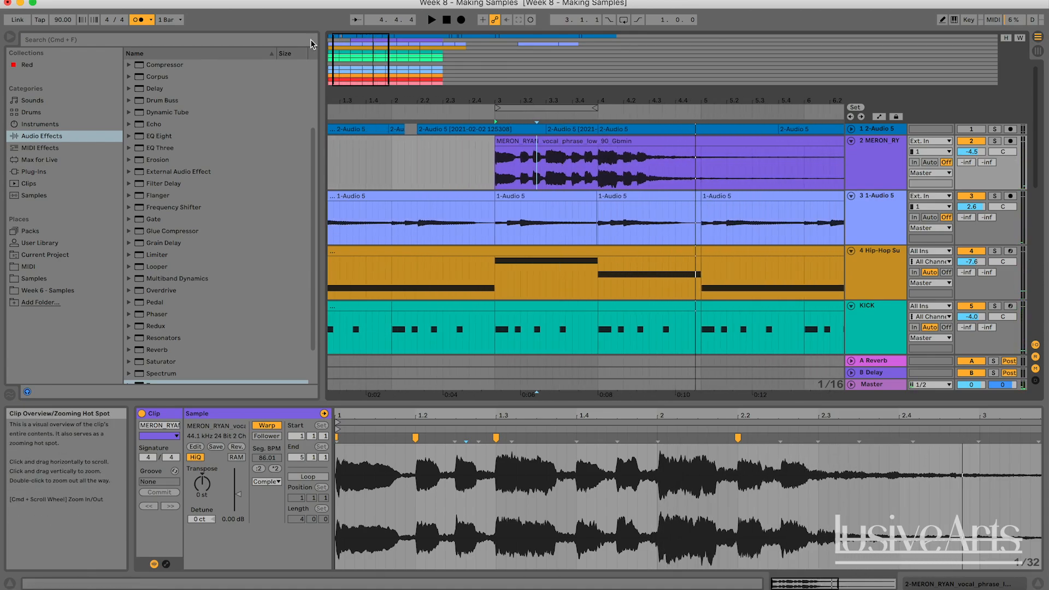
{"action": "left_click", "coordinate": [139, 20]}
{"action": "key", "text": "space"}
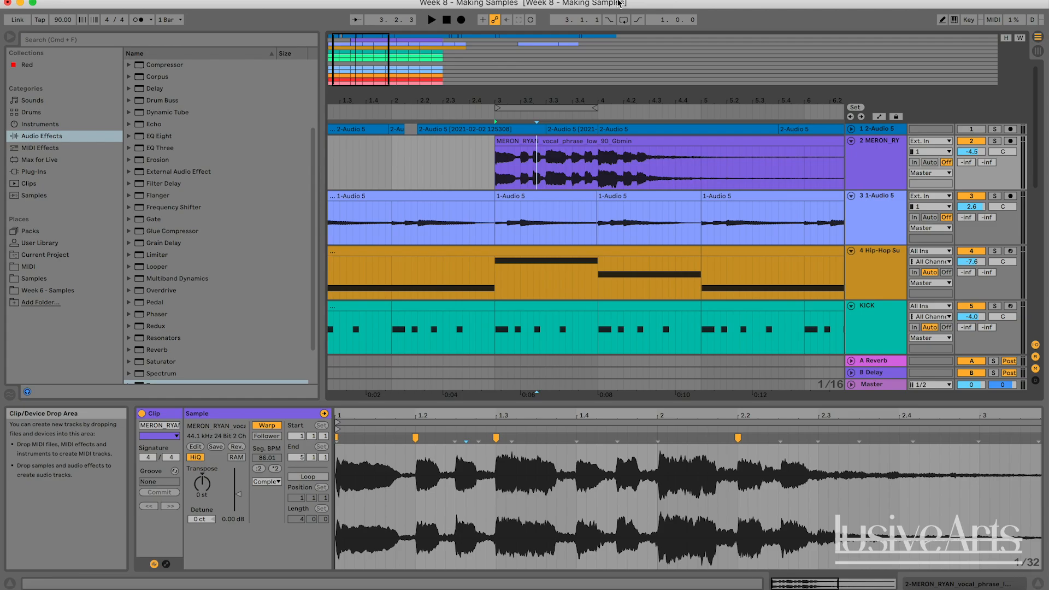
{"action": "left_click_drag", "start_coordinate": [397, 100], "coordinate": [398, 73]}
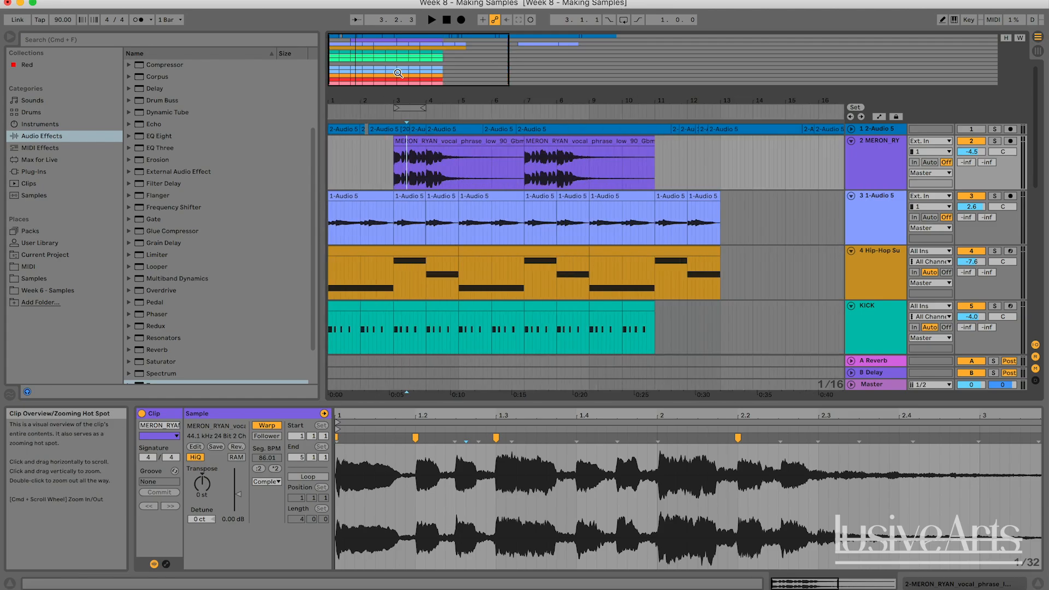